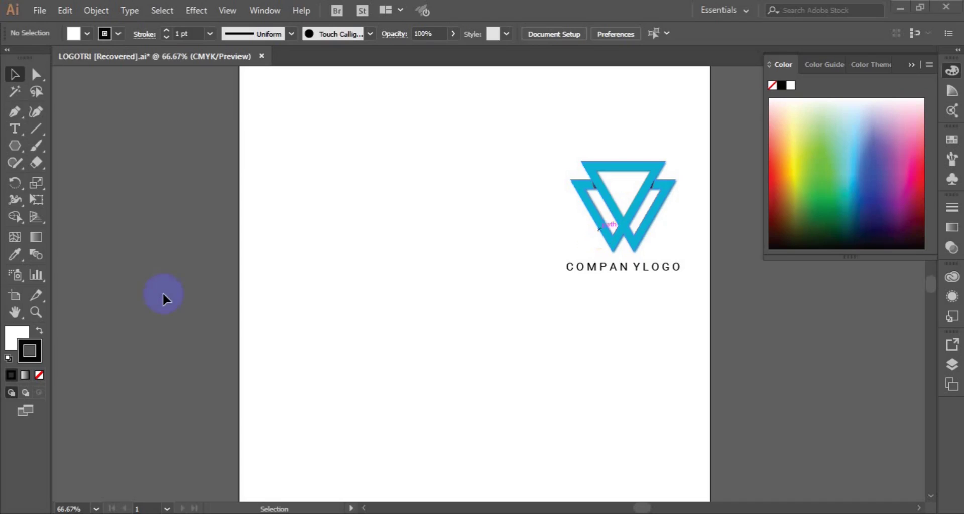
Choose the Polygon Tool to draw a new shape beside the reference W logo.
click(16, 139)
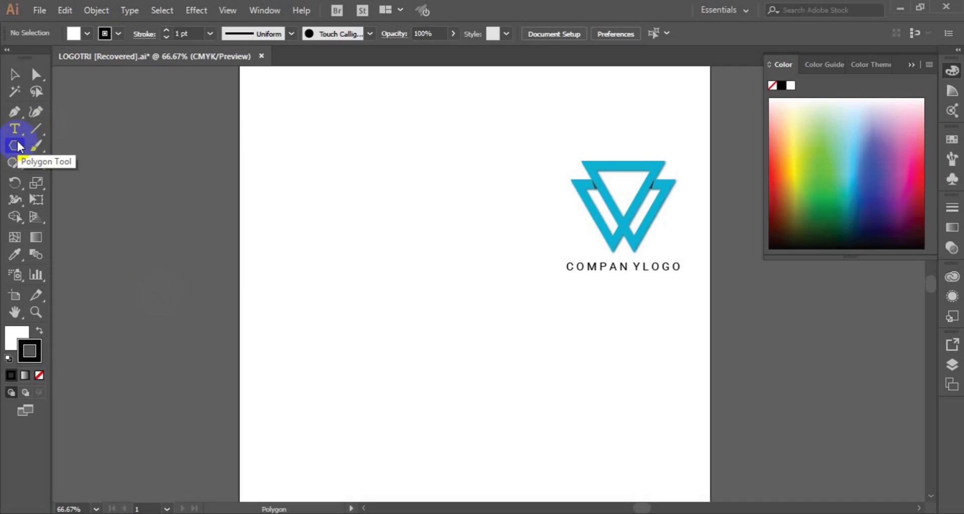
Create a 3-sided, 50 px radius polygon, proportionally enlarge it, centre it, and zoom to 100%.
click(306, 218)
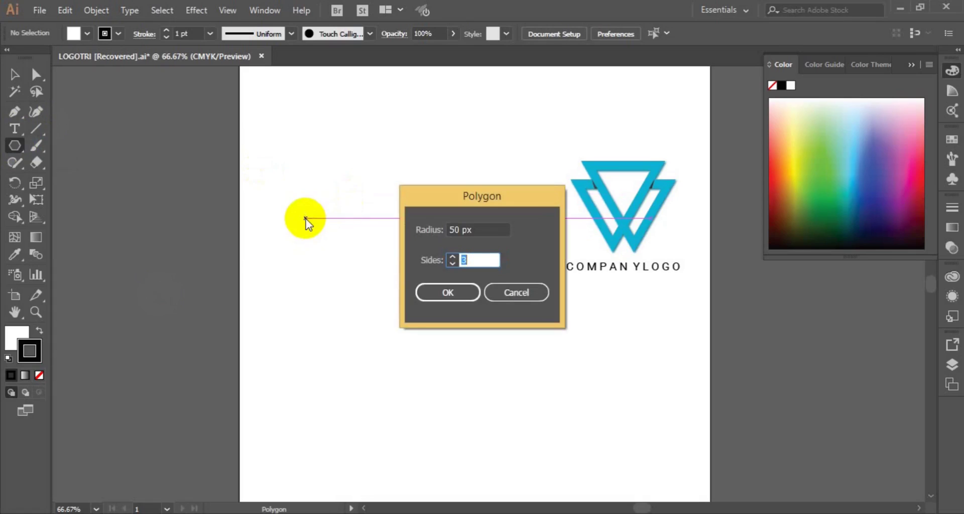
click(458, 299)
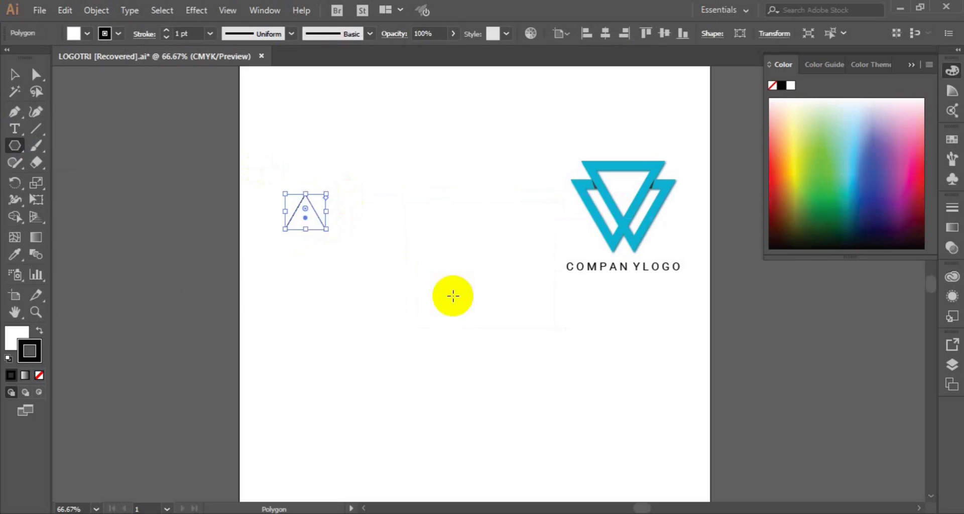
click(19, 76)
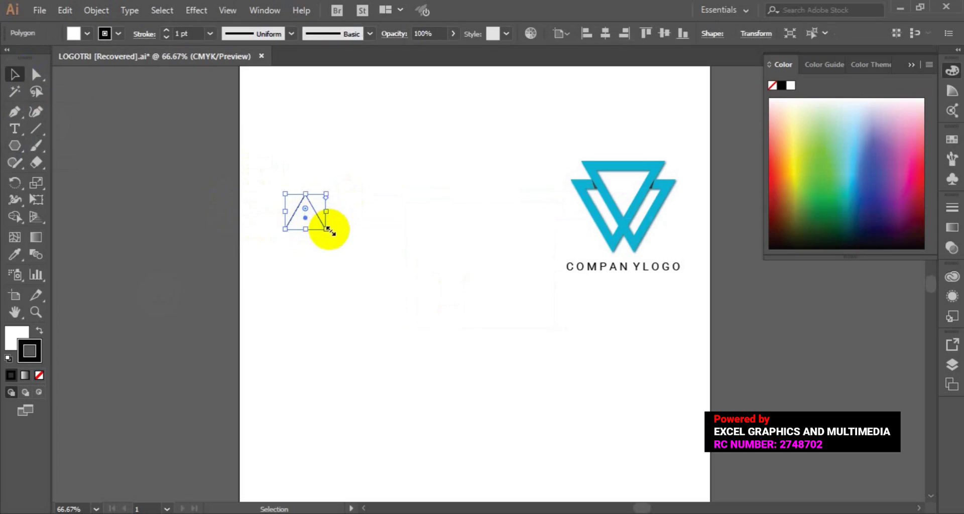
key(shift)
drag(328, 229, 391, 297)
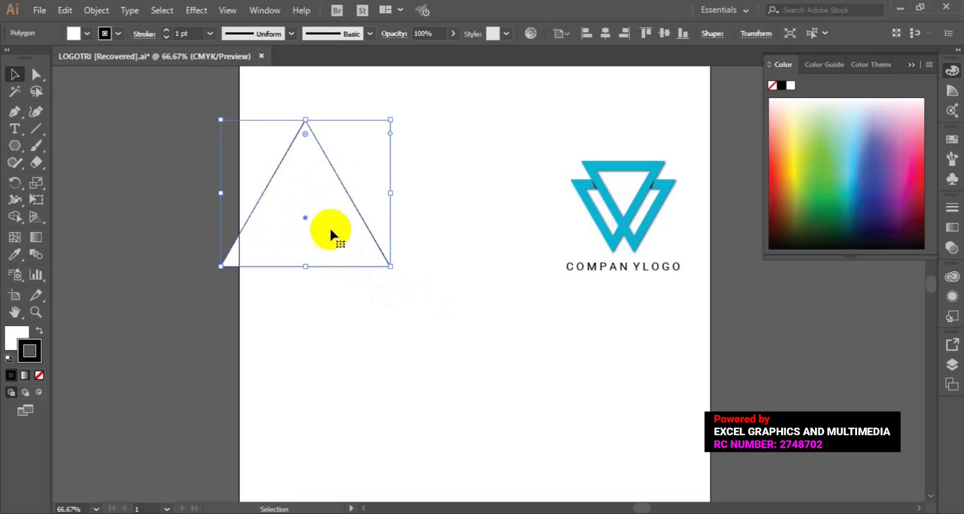
drag(305, 219, 390, 255)
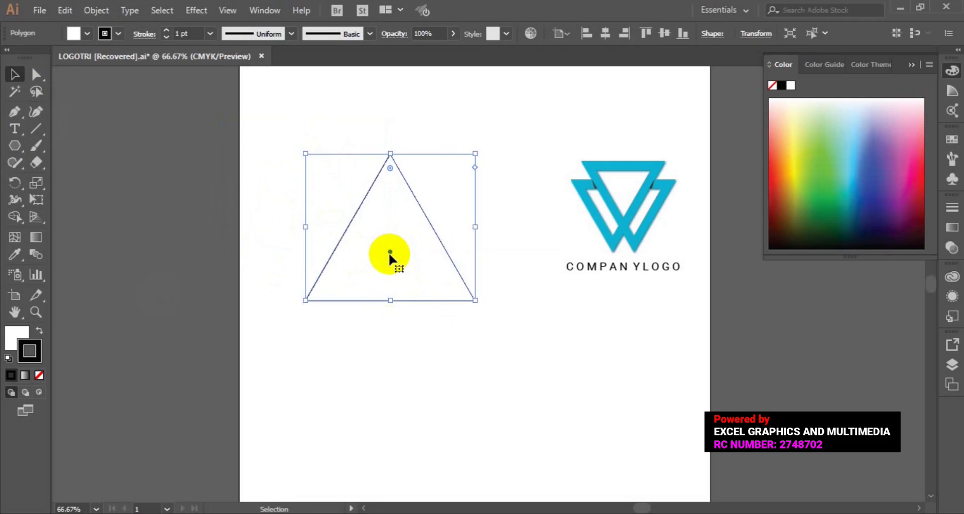
key(ctrl+plus)
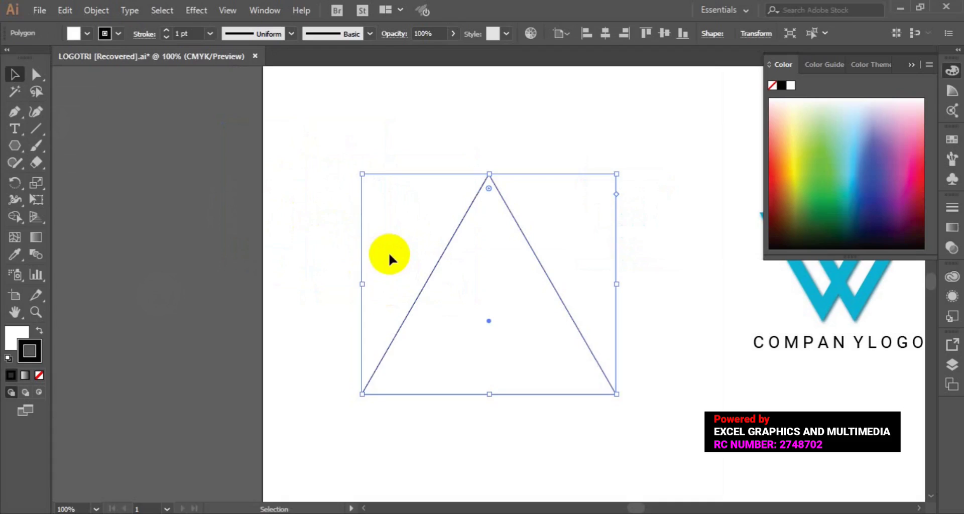
Rotate the large triangle 180° to point downward and nudge it slightly higher.
click(916, 508)
click(916, 508)
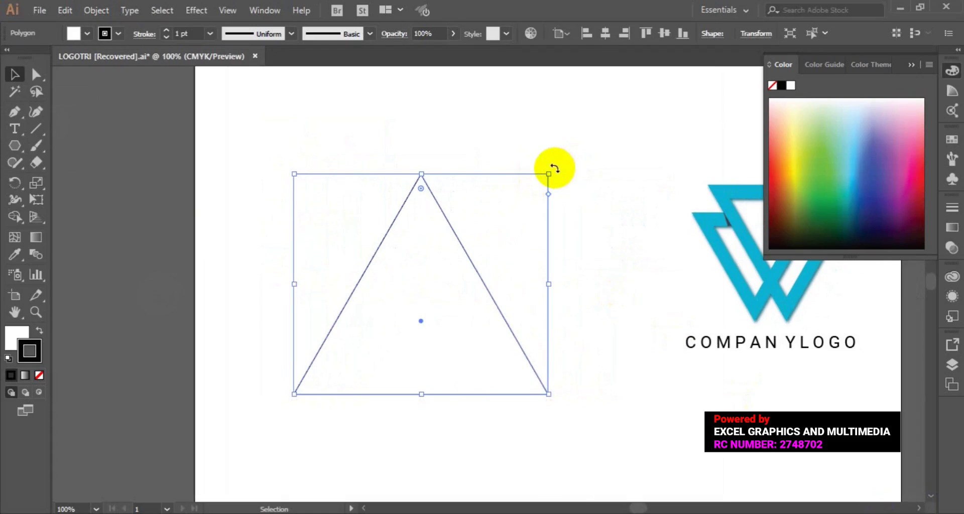
drag(555, 167, 377, 374)
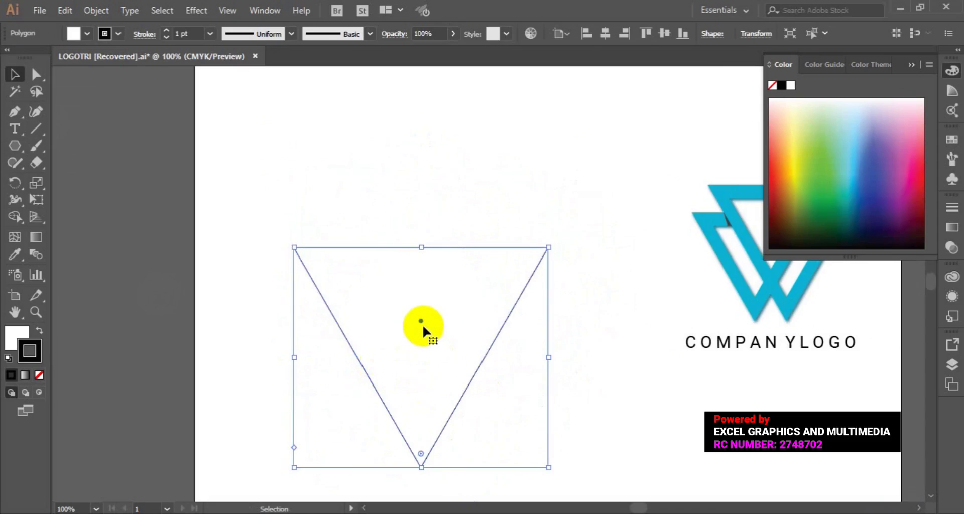
drag(420, 321, 420, 296)
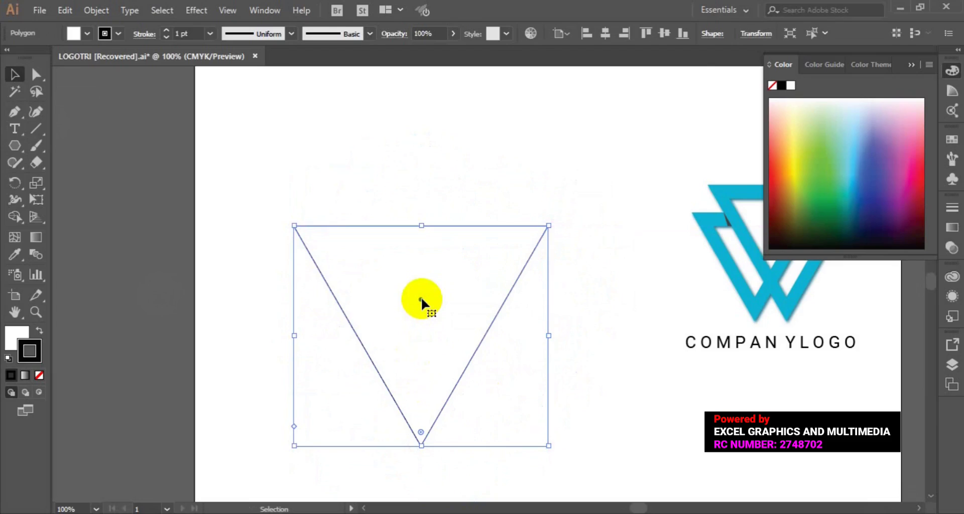
Copy the inverted triangle, paste it in front, and shrink the copy inside the original.
click(65, 10)
click(117, 79)
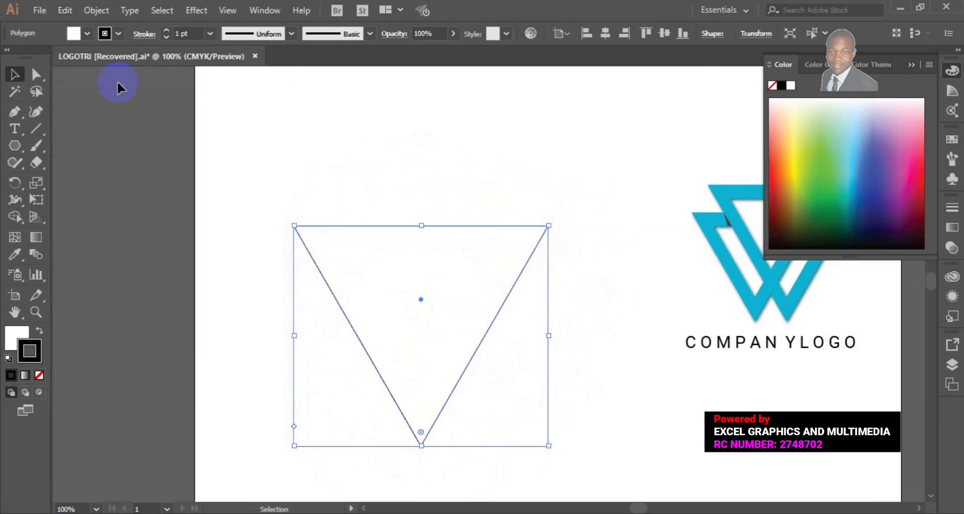
click(64, 10)
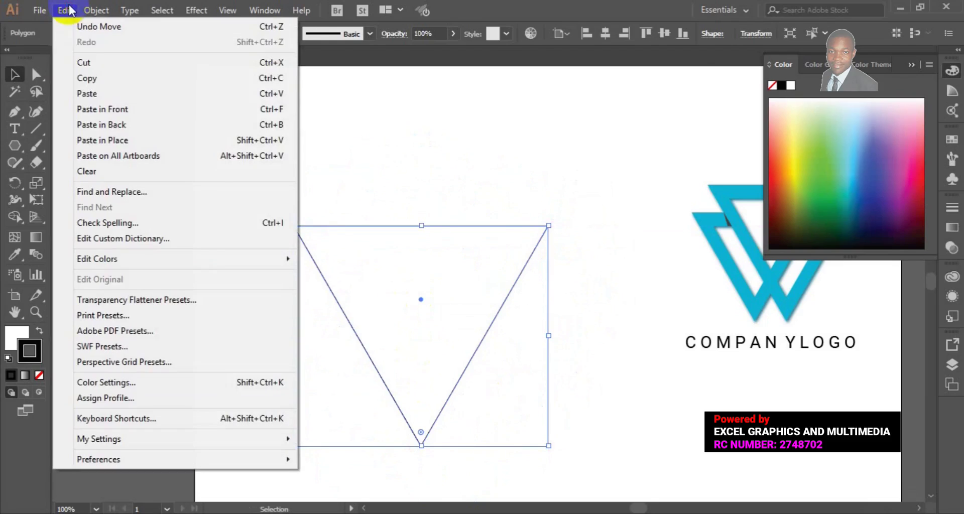
click(149, 115)
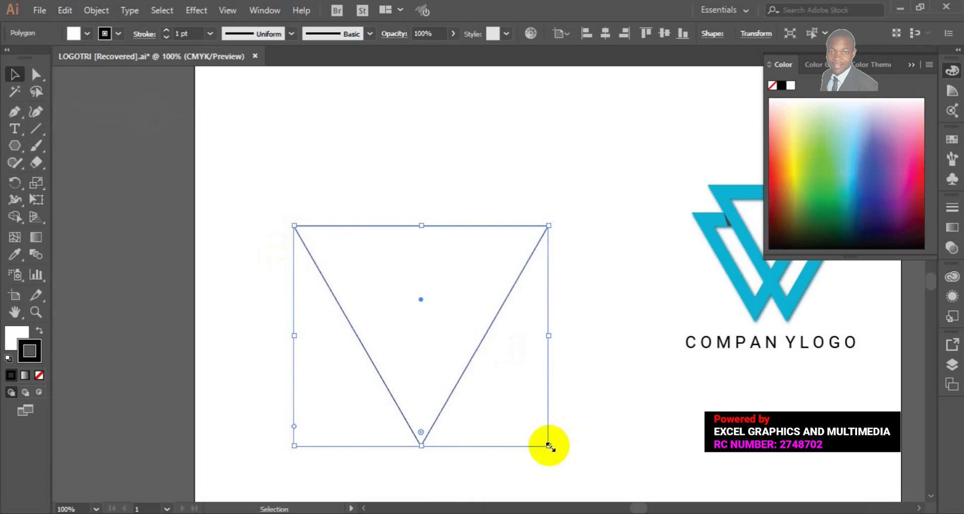
drag(549, 446, 512, 412)
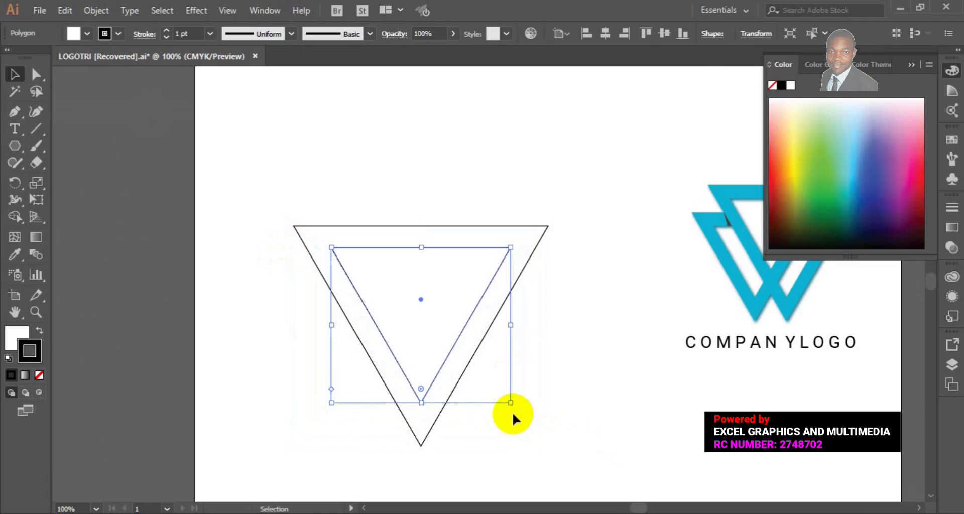
Group the inner and outer triangles into one triangular frame.
click(547, 227)
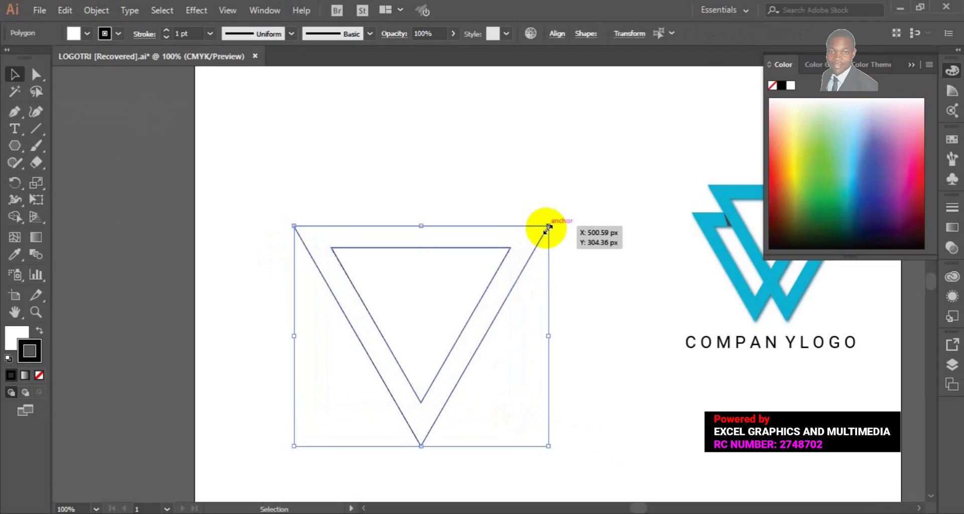
click(92, 10)
click(170, 45)
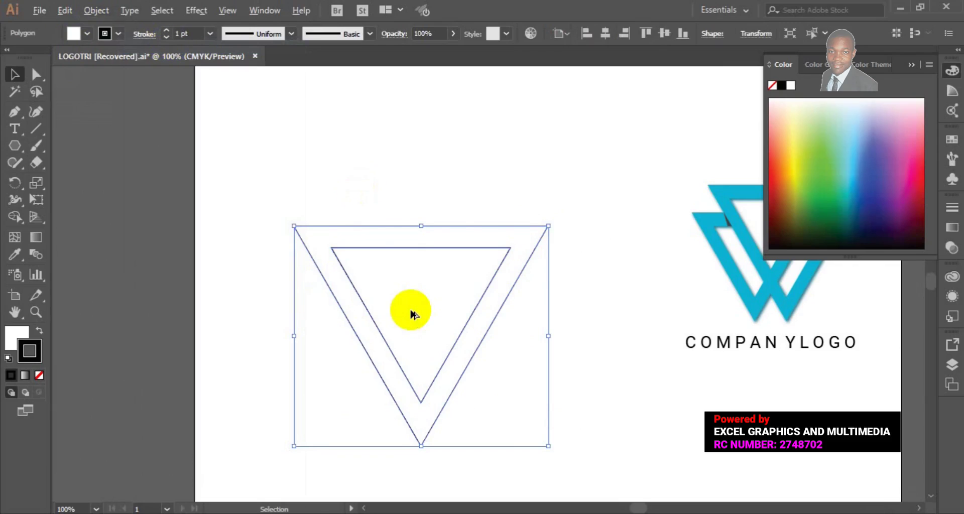
Duplicate the frame to the right, overlapping it, and set the copy's fill to None.
drag(431, 315, 481, 312)
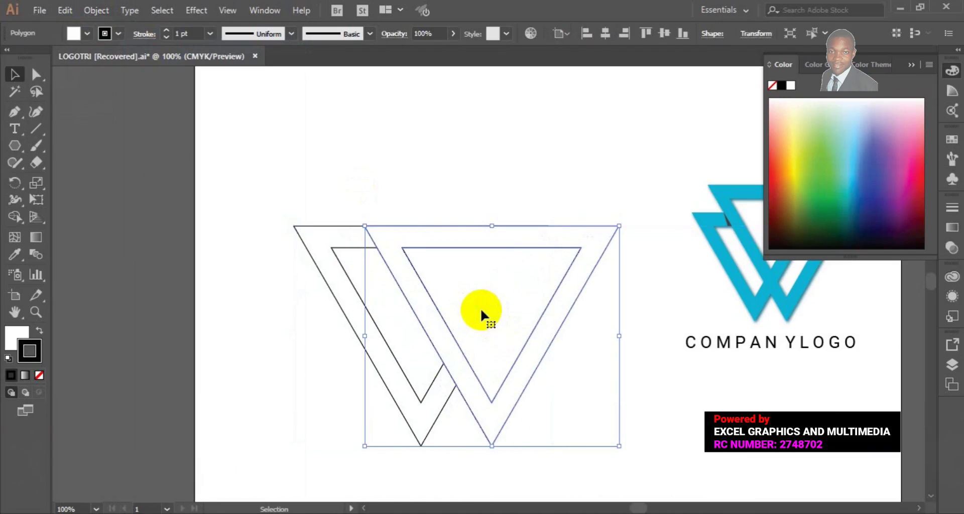
click(91, 34)
click(11, 59)
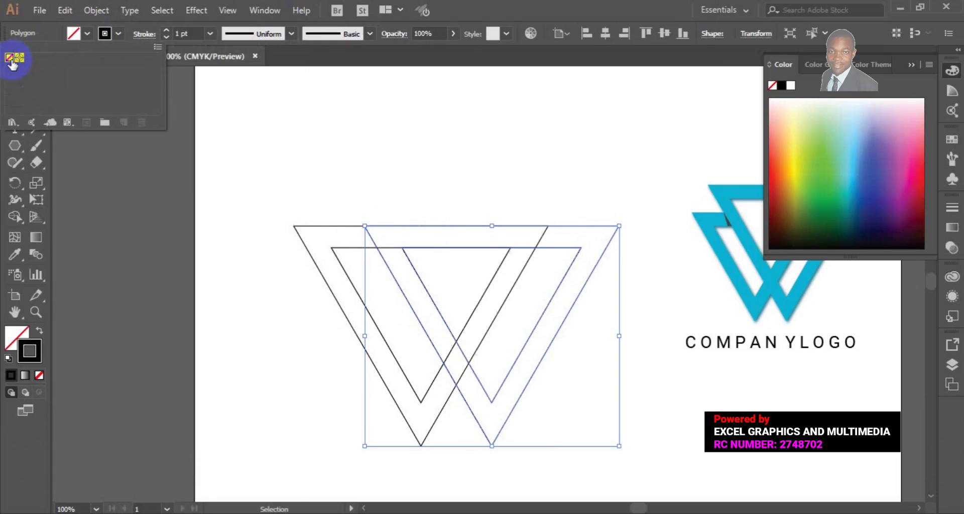
click(494, 328)
Set the left frame's fill to None as well, then deselect everything.
click(358, 310)
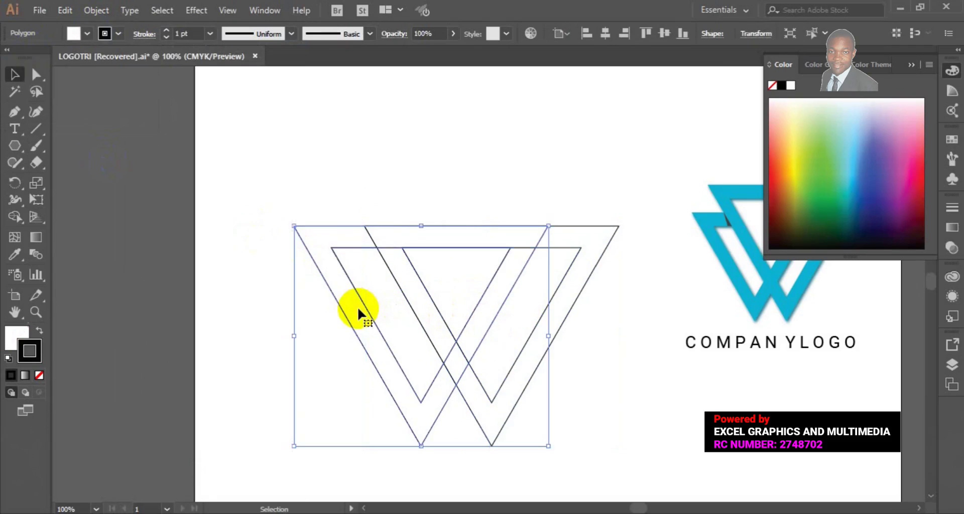
click(86, 34)
click(10, 59)
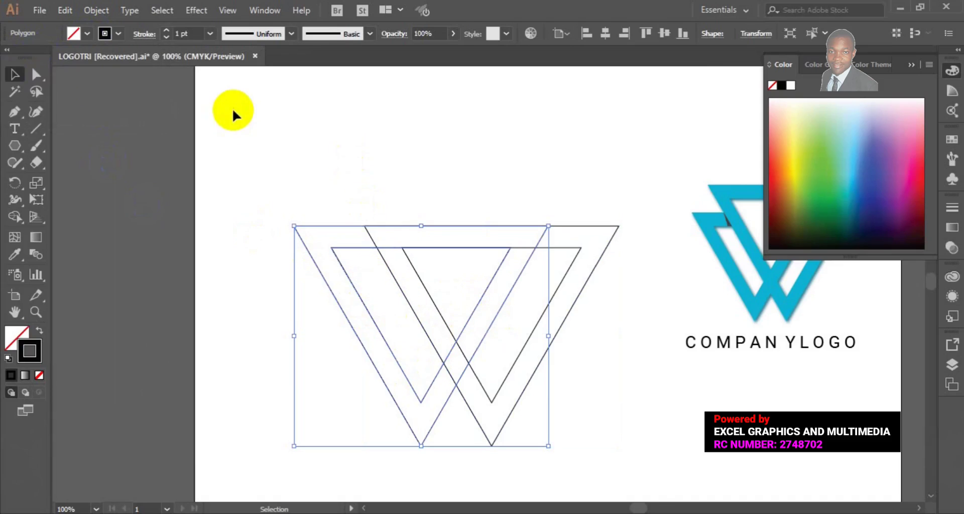
click(572, 294)
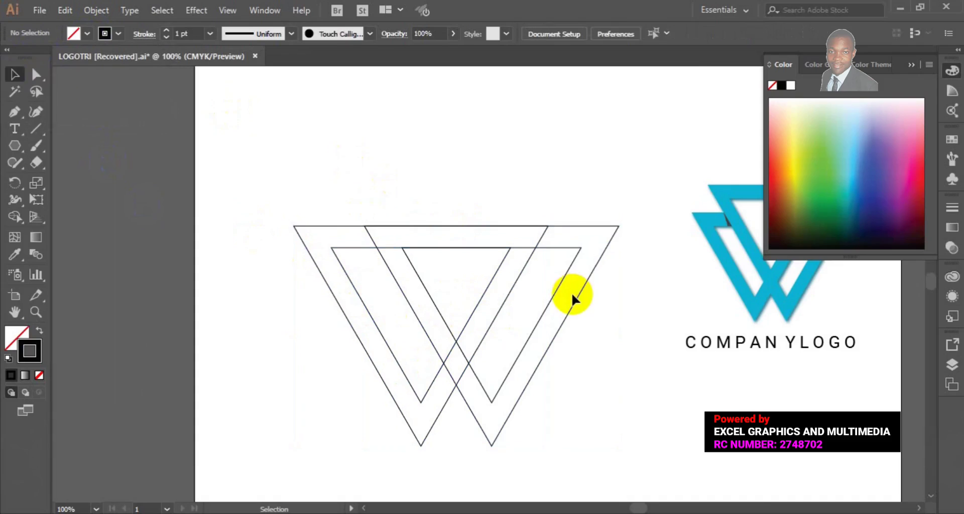
Duplicate the right frame up and left, then add the left triangle to the selection.
click(504, 382)
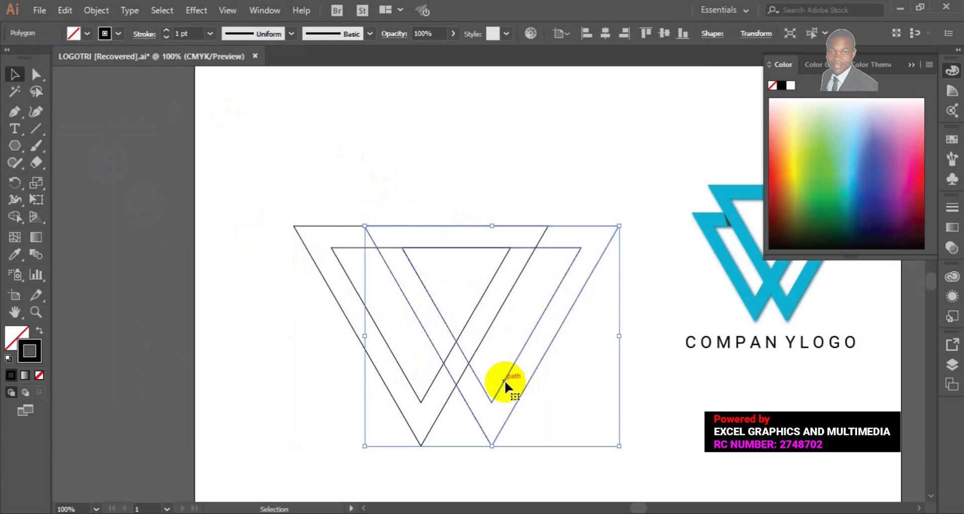
drag(505, 381, 469, 322)
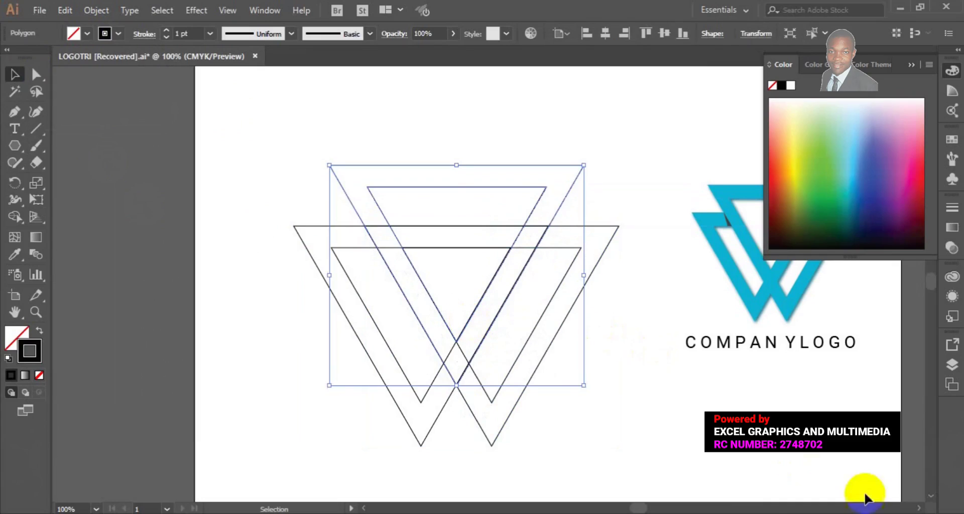
click(918, 509)
drag(919, 508, 919, 509)
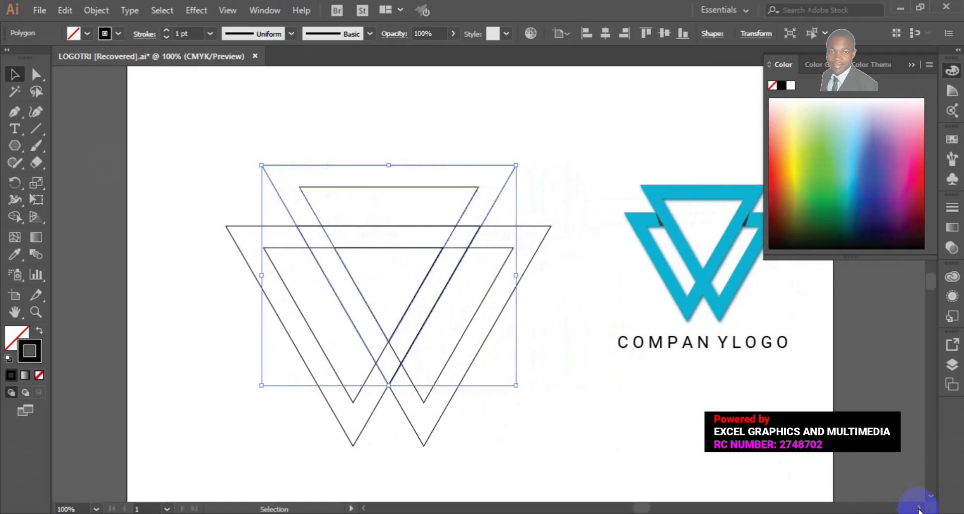
shift+click(245, 255)
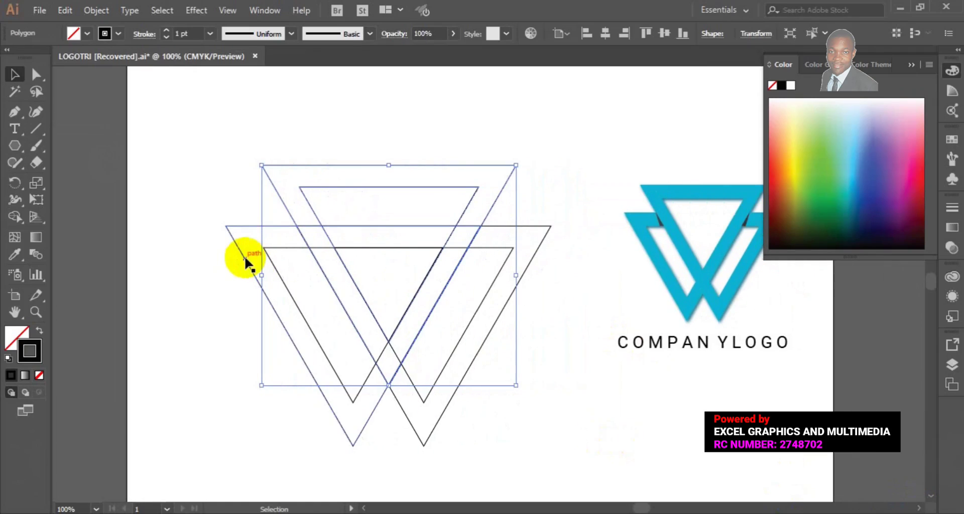
shift+click(245, 255)
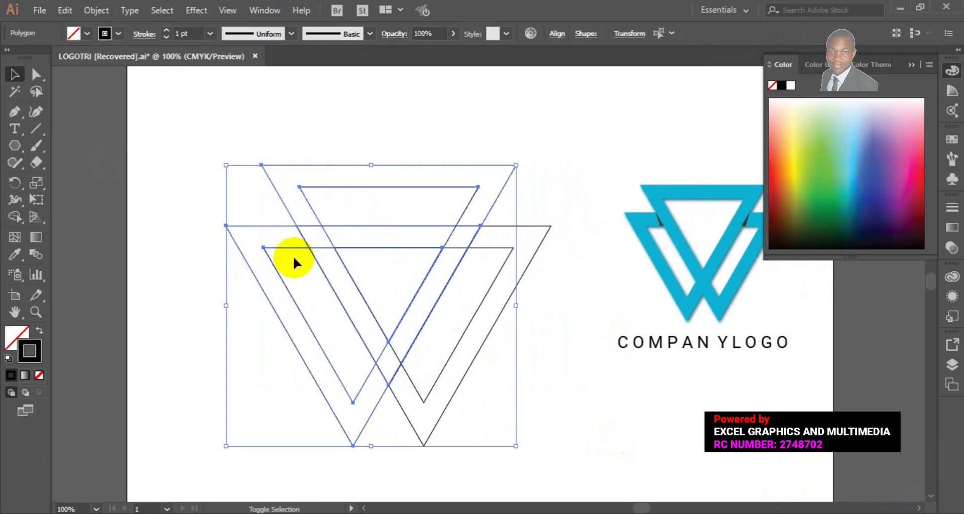
shift+click(546, 226)
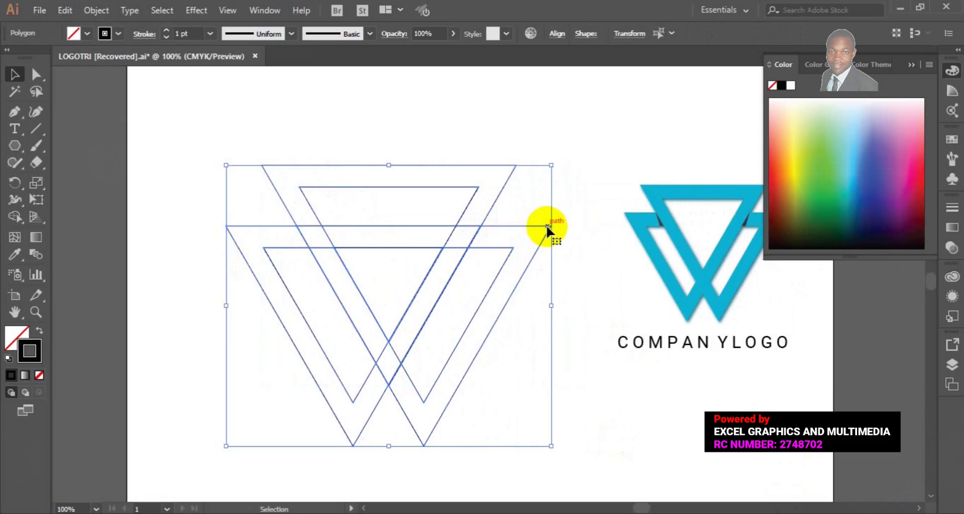
key(a)
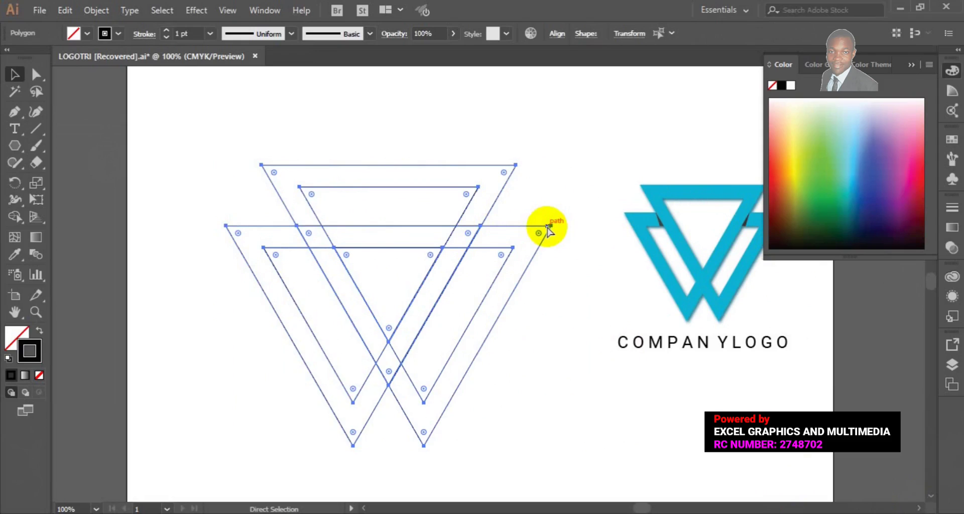
key(v)
key(ctrl+plus)
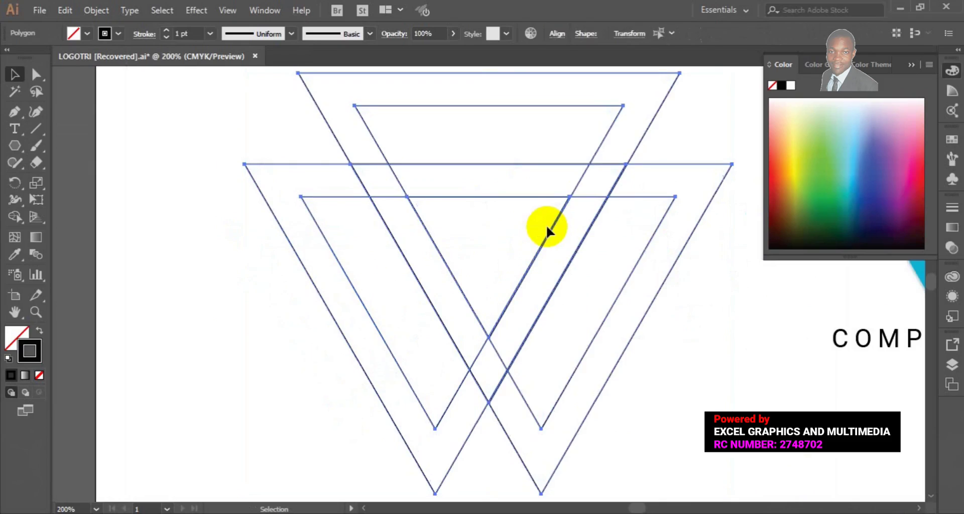
key(ctrl+plus)
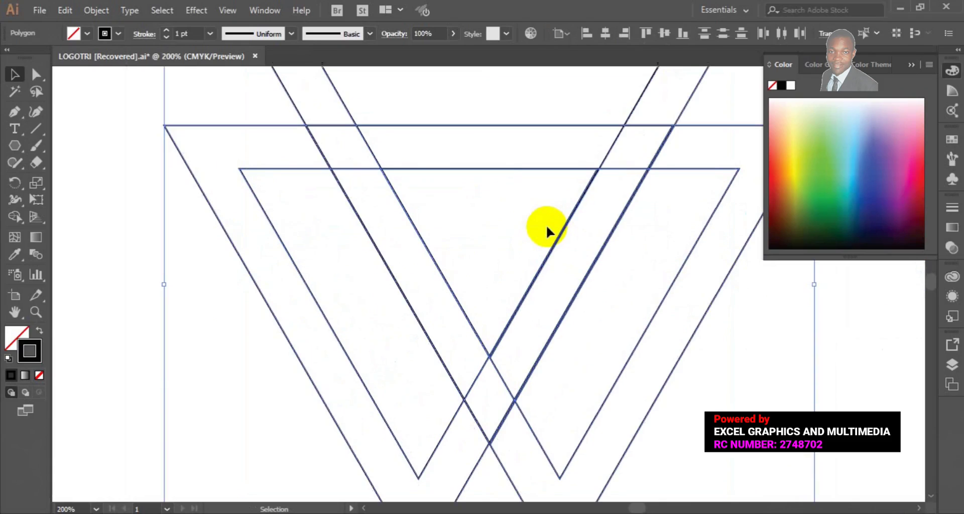
key(a)
key(ctrl+minus)
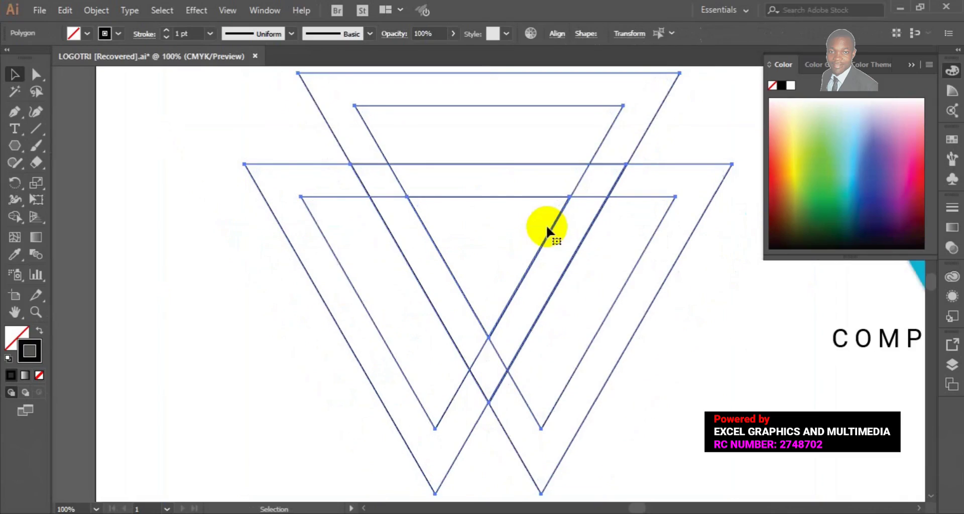
key(ctrl+minus)
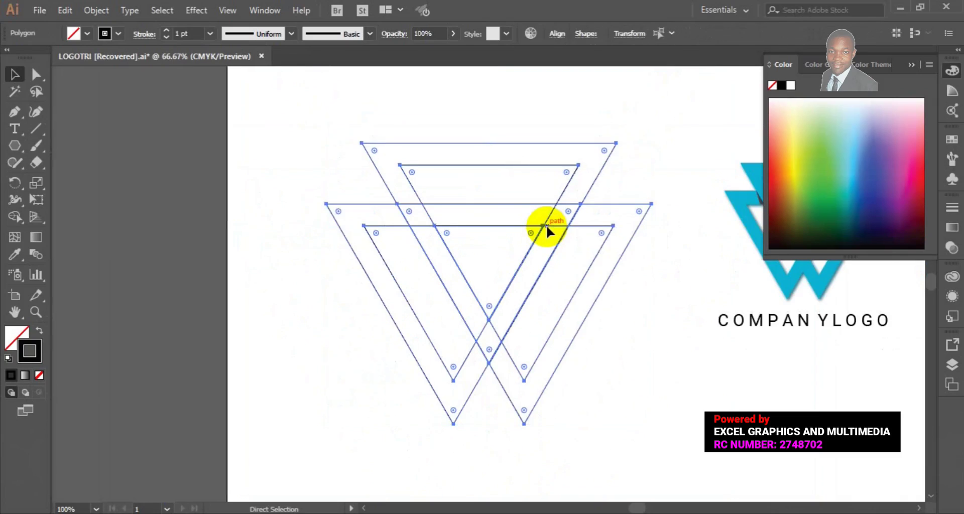
key(v)
key(ctrl+minus)
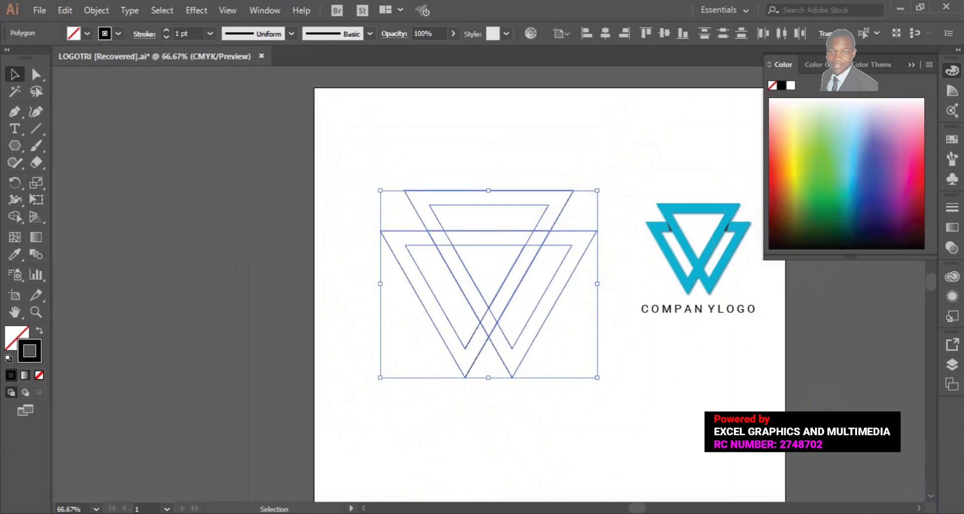
click(919, 508)
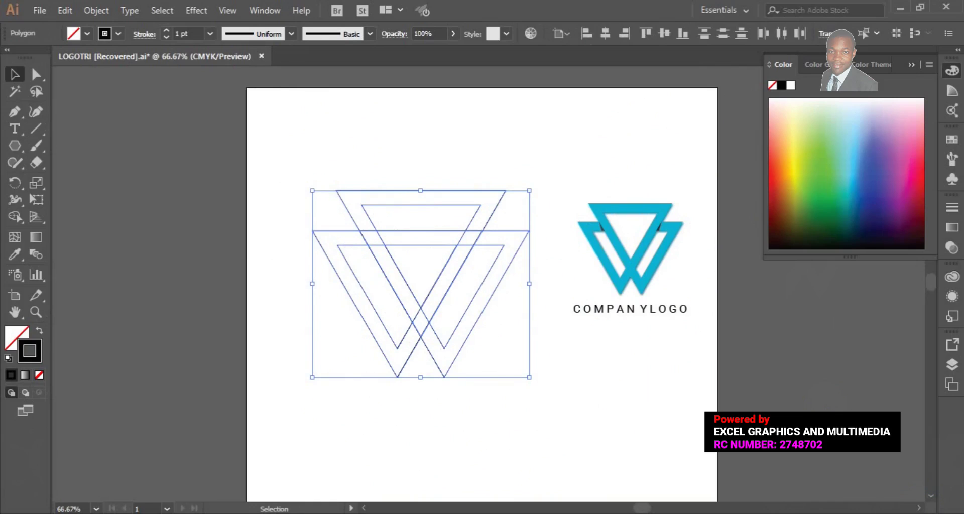
With Shape Builder, sweep across both triangles' band regions to fuse them into one interlaced W.
click(15, 217)
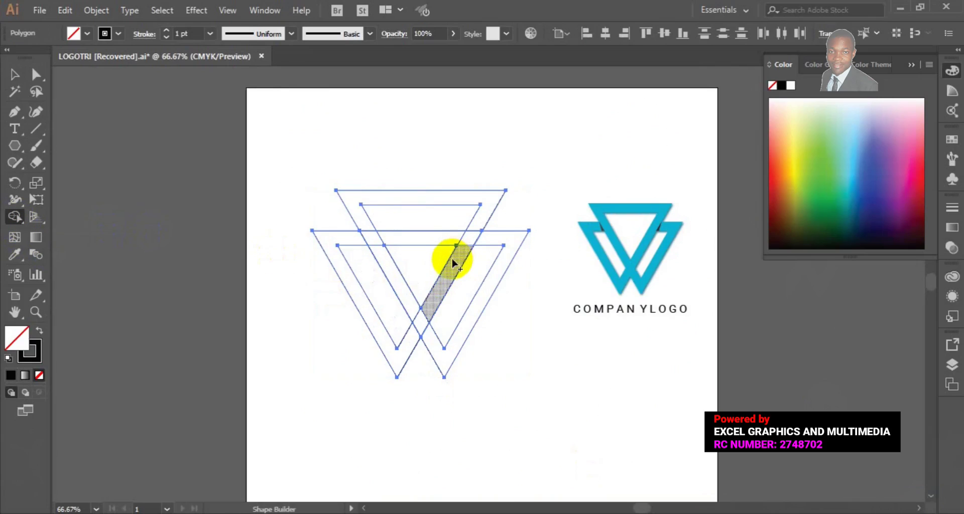
drag(454, 262, 415, 334)
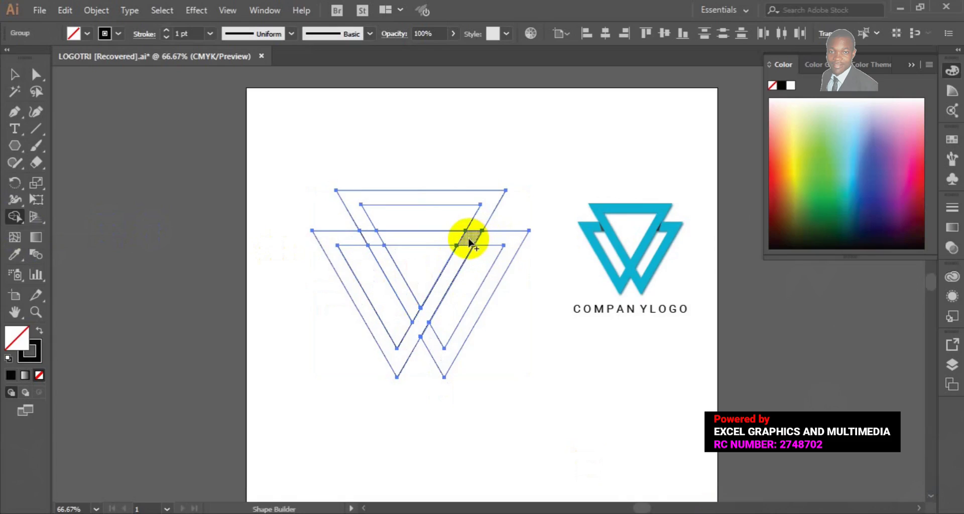
drag(474, 225, 459, 250)
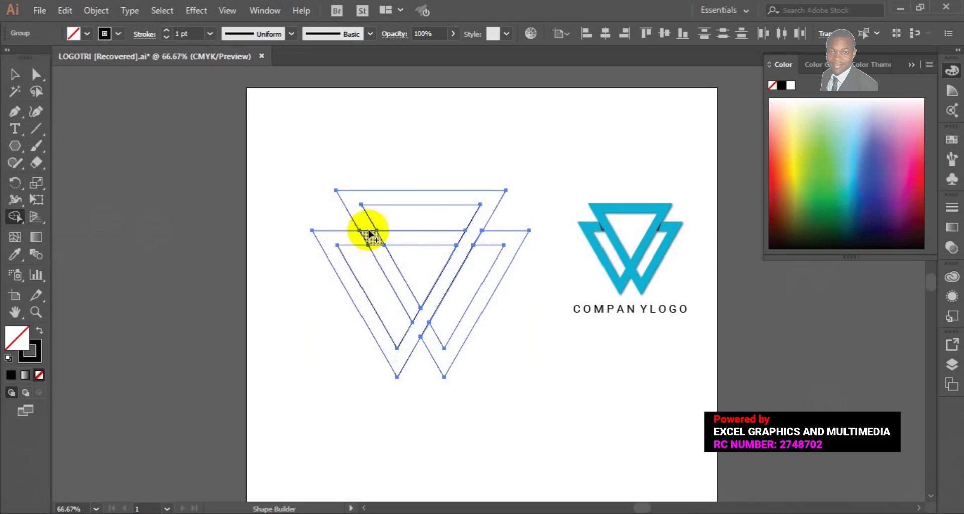
drag(364, 221, 377, 249)
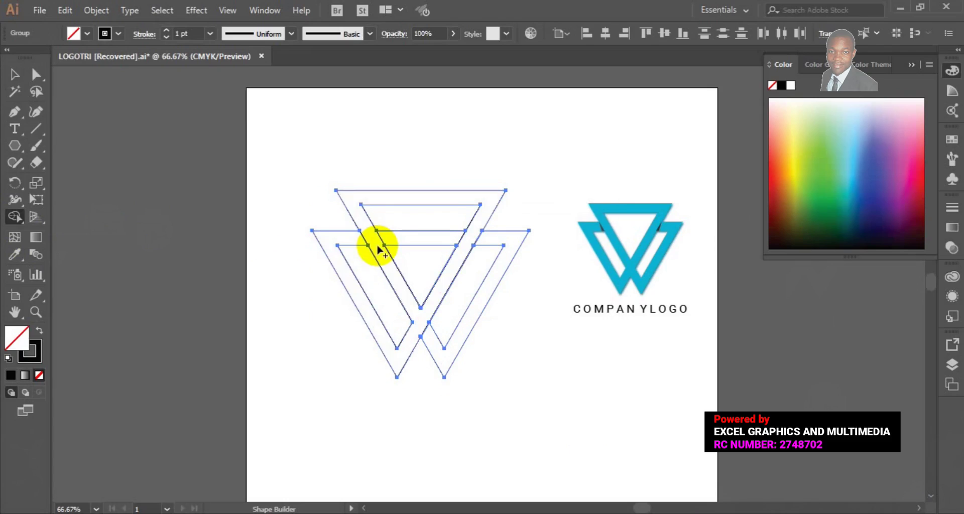
click(430, 249)
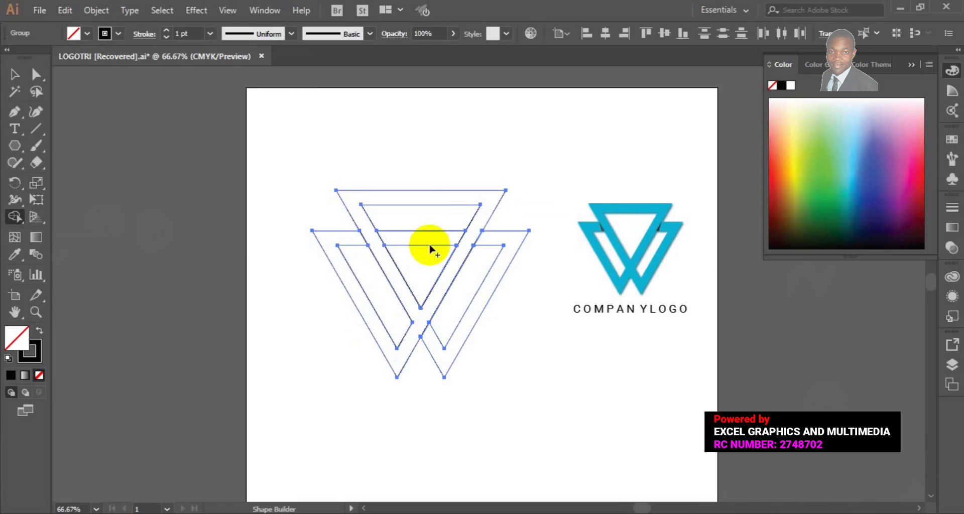
drag(430, 237, 430, 234)
drag(306, 249, 430, 326)
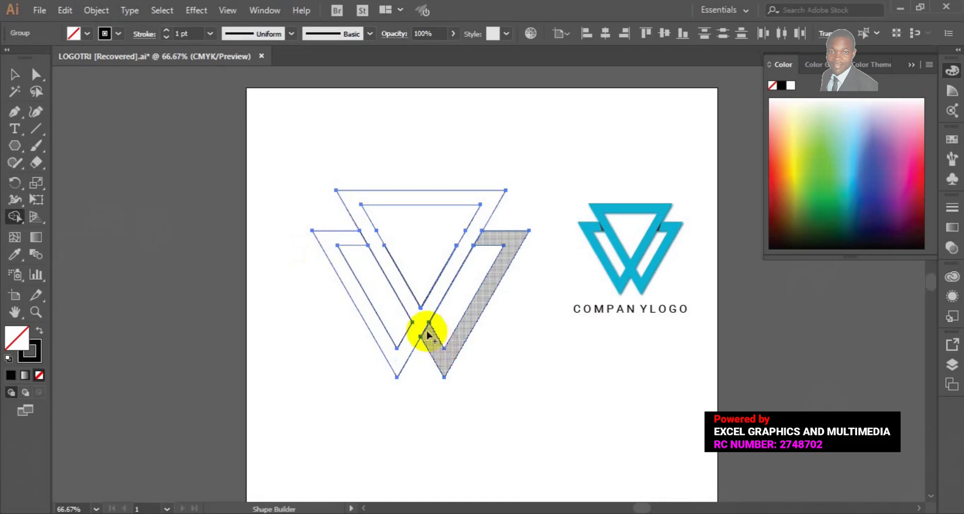
drag(420, 330, 428, 338)
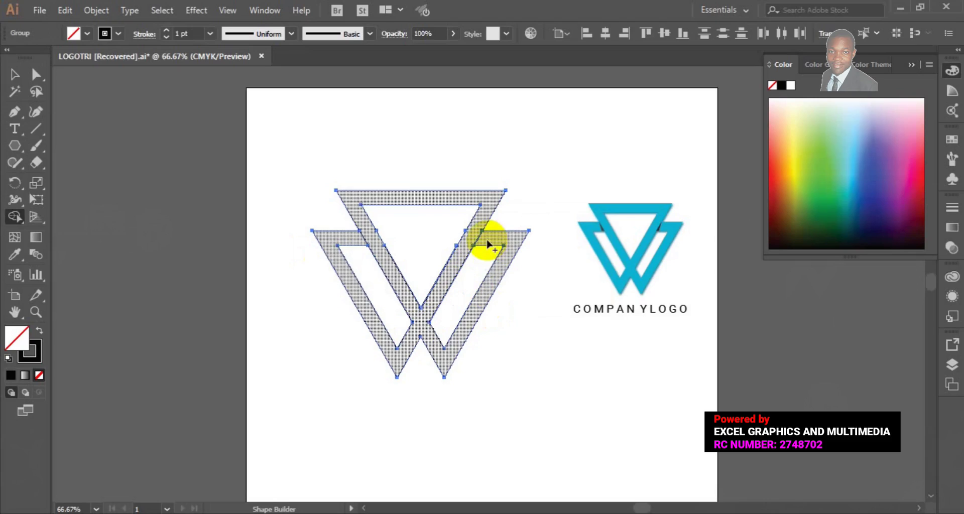
click(15, 75)
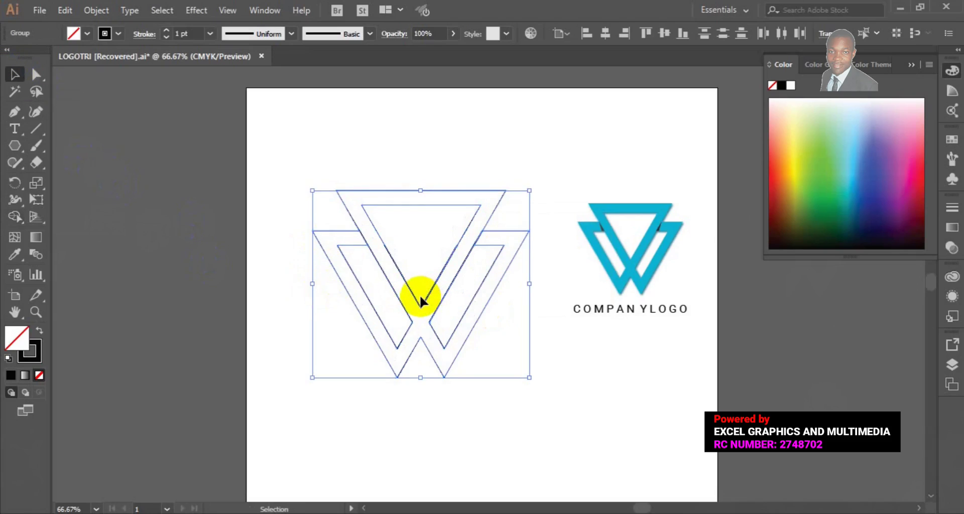
Drag the W group aside to reveal the leftover paths underneath.
click(399, 354)
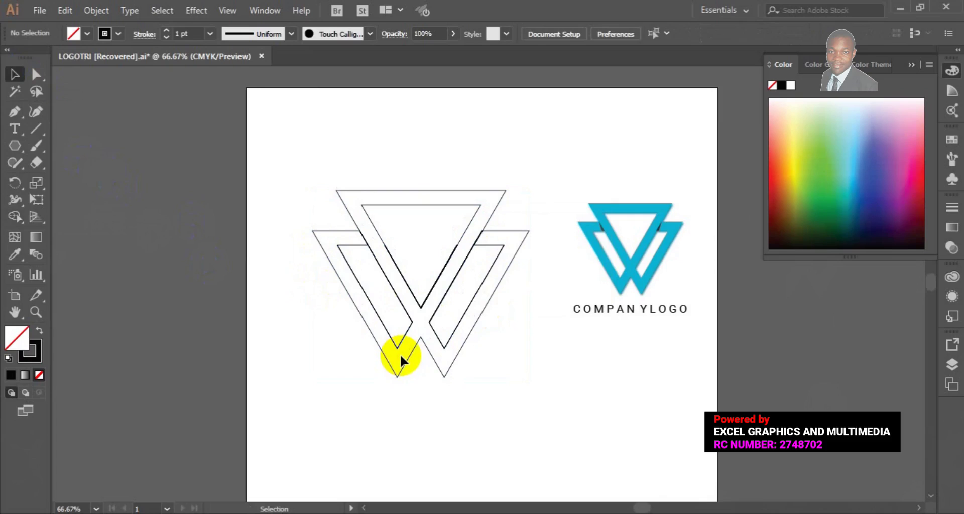
click(398, 374)
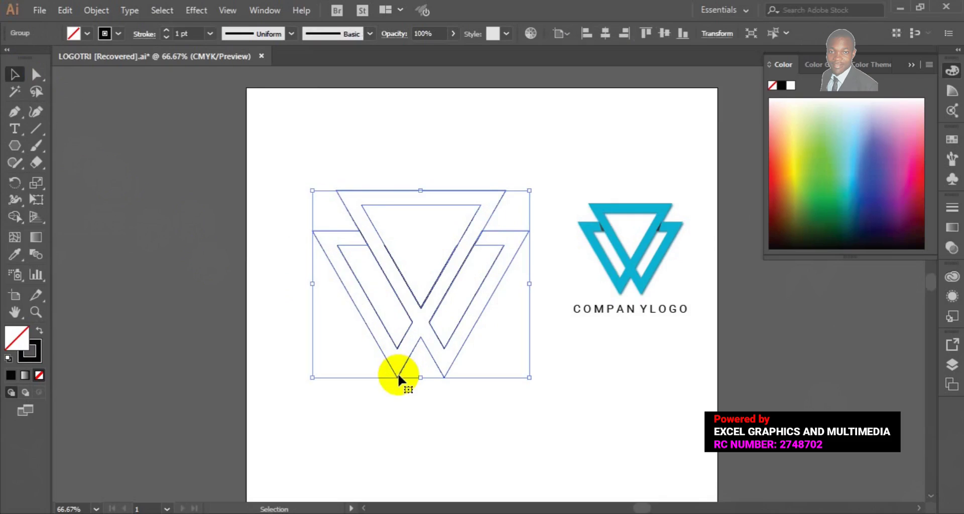
drag(397, 376, 515, 371)
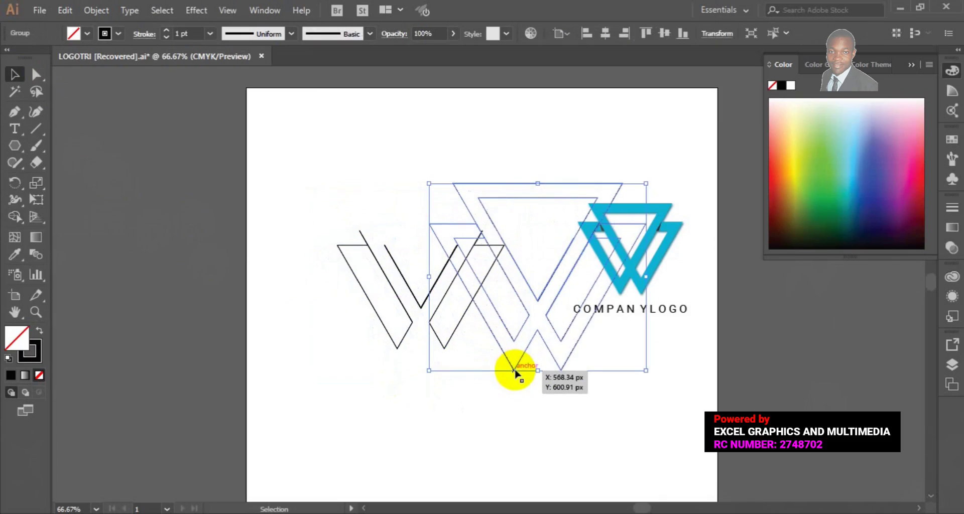
Delete the stray V paths and move the W back left of the reference logo.
click(392, 325)
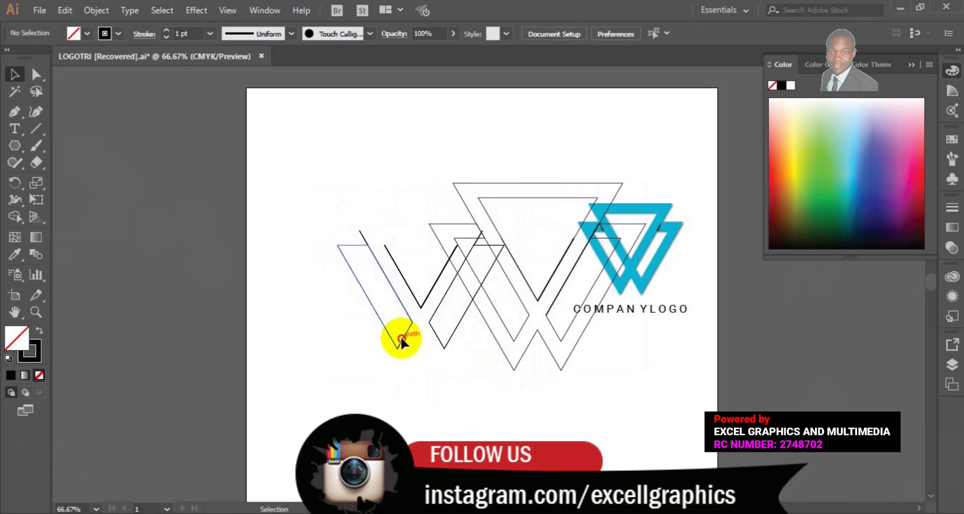
click(401, 337)
key(Delete)
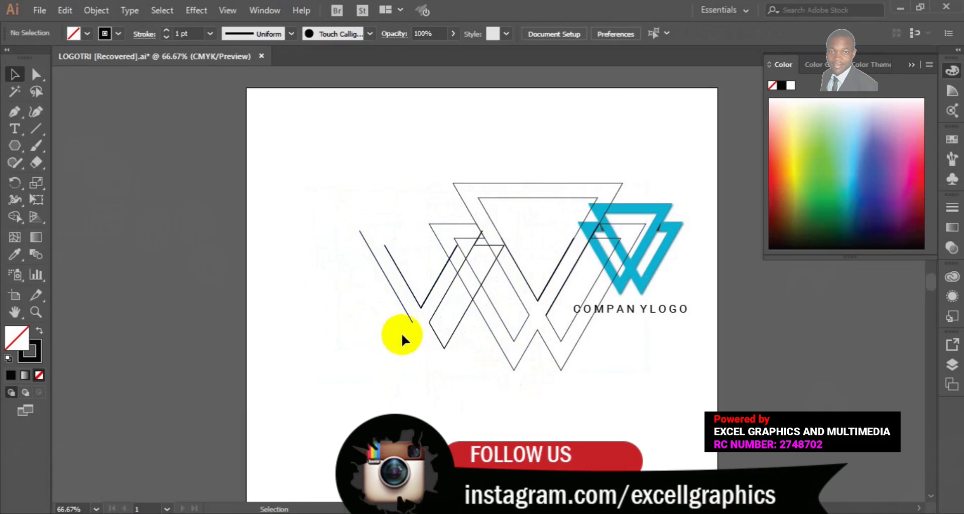
click(412, 320)
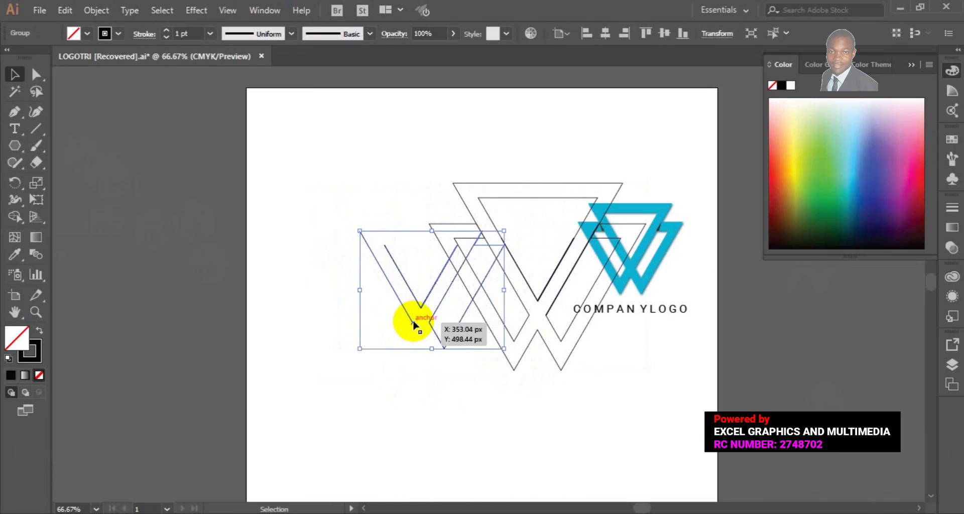
key(Delete)
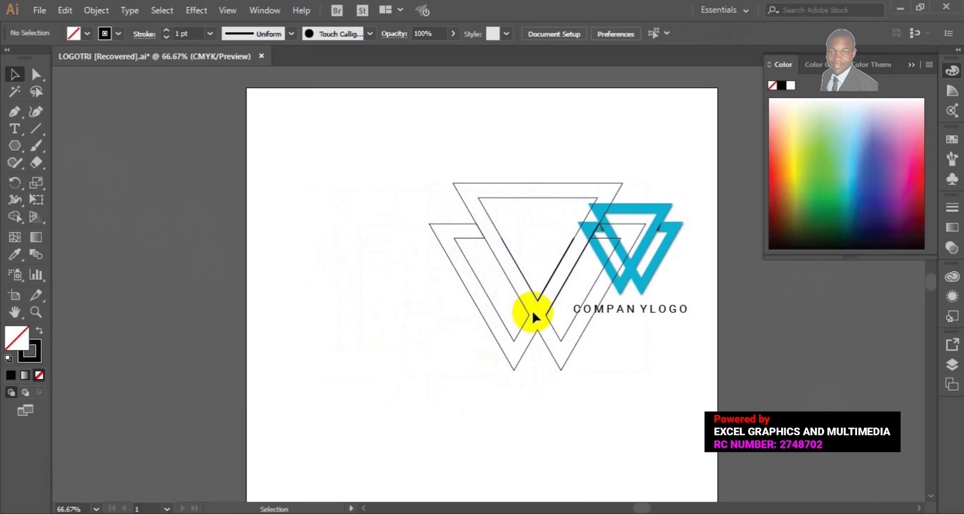
drag(538, 302, 405, 303)
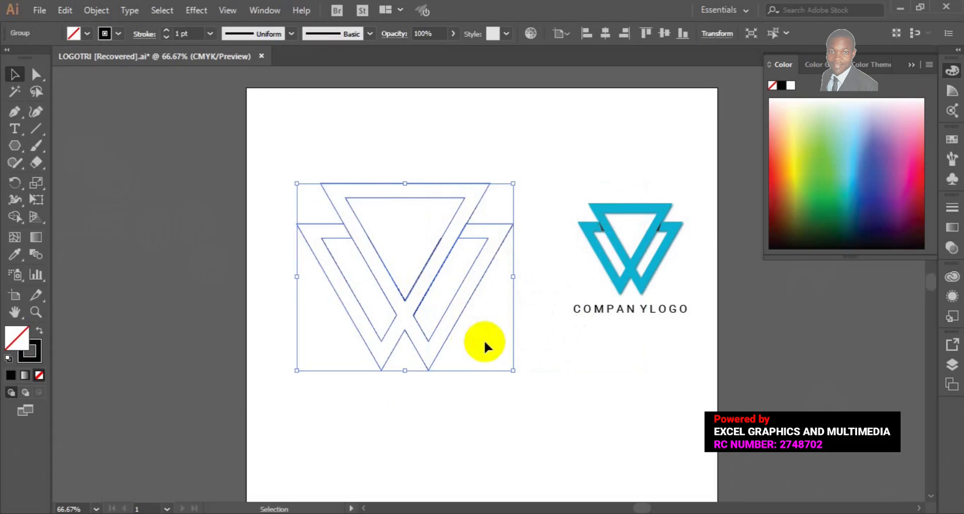
key(ctrl+1)
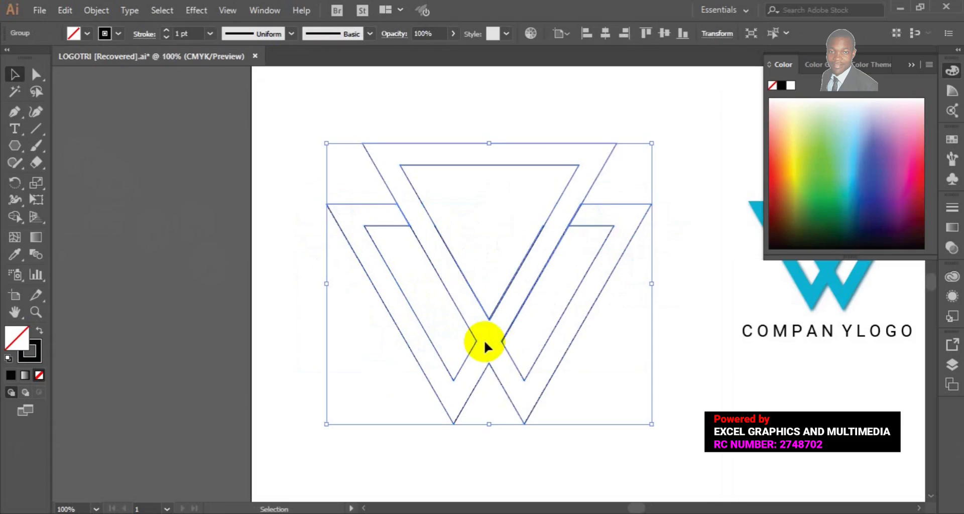
key(ctrl+equal)
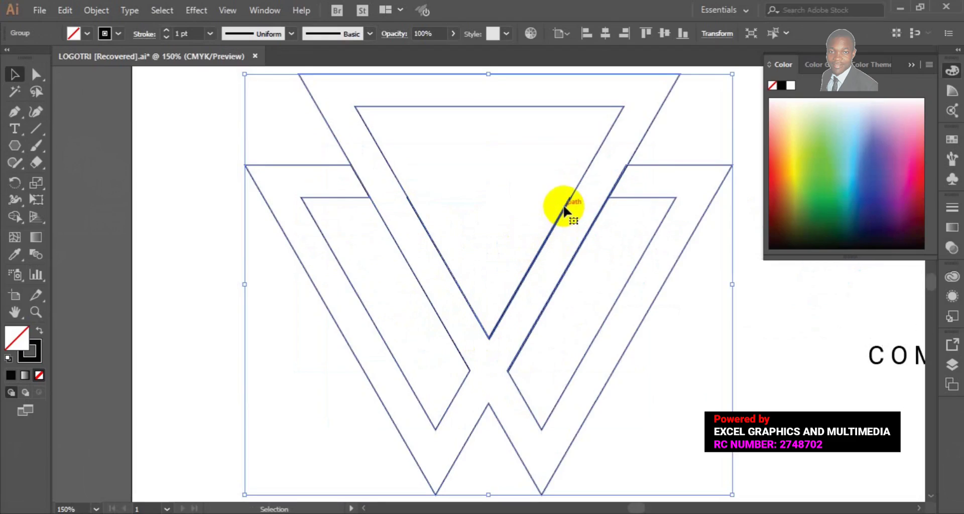
click(14, 216)
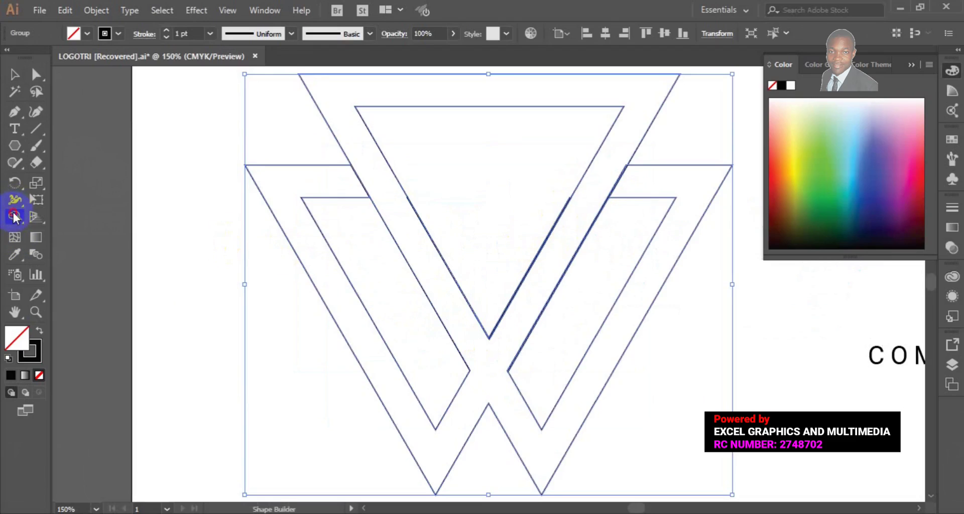
alt+click(571, 200)
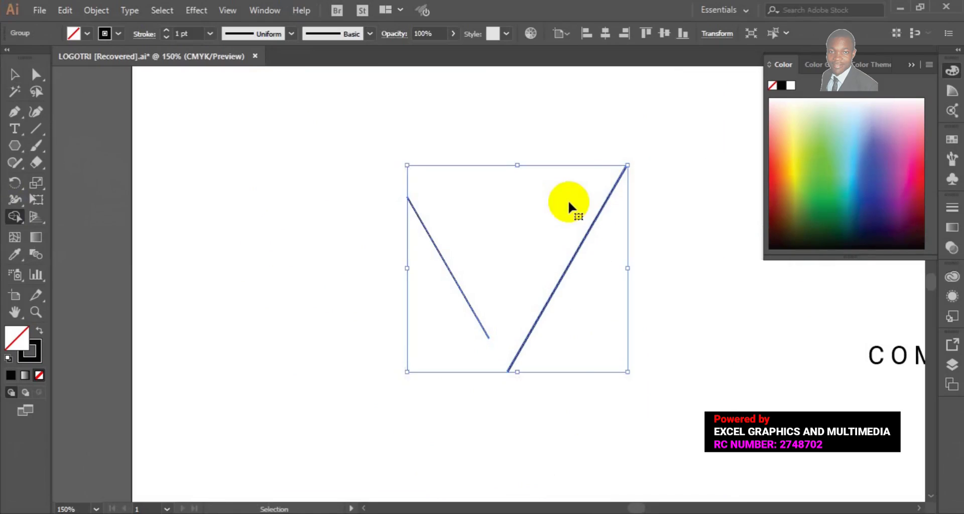
key(ctrl+z)
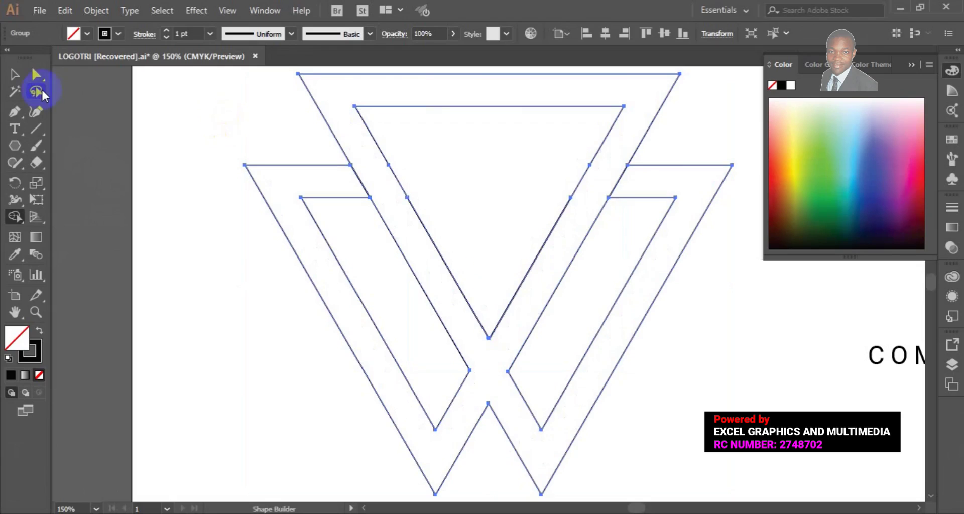
click(14, 75)
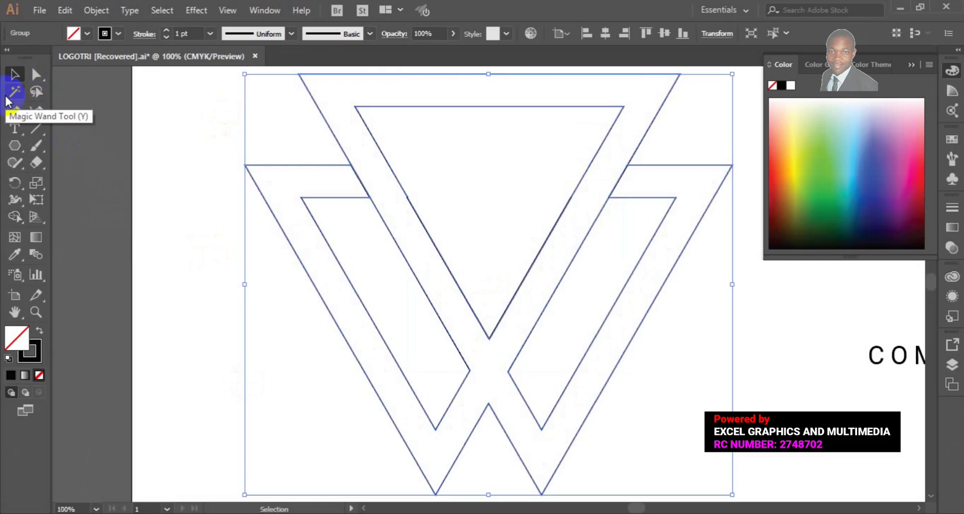
key(ctrl+minus)
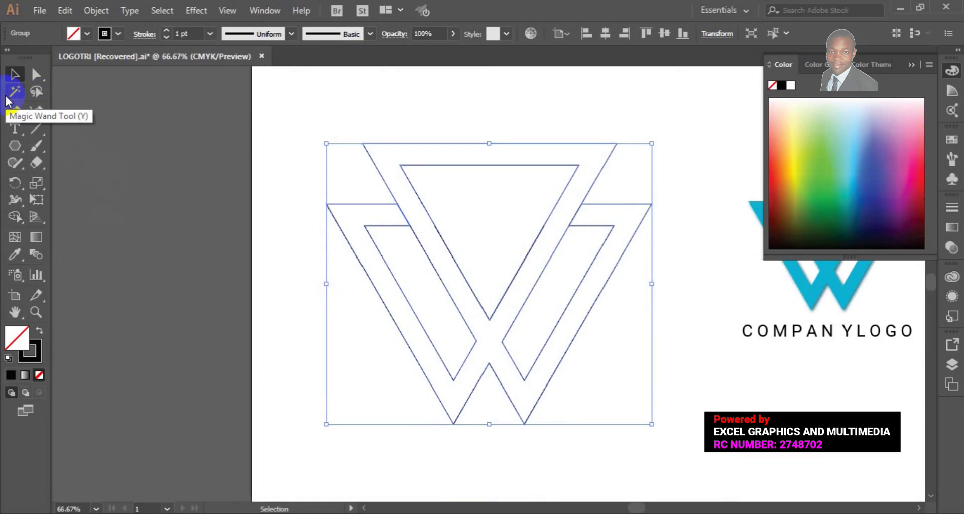
key(ctrl+minus)
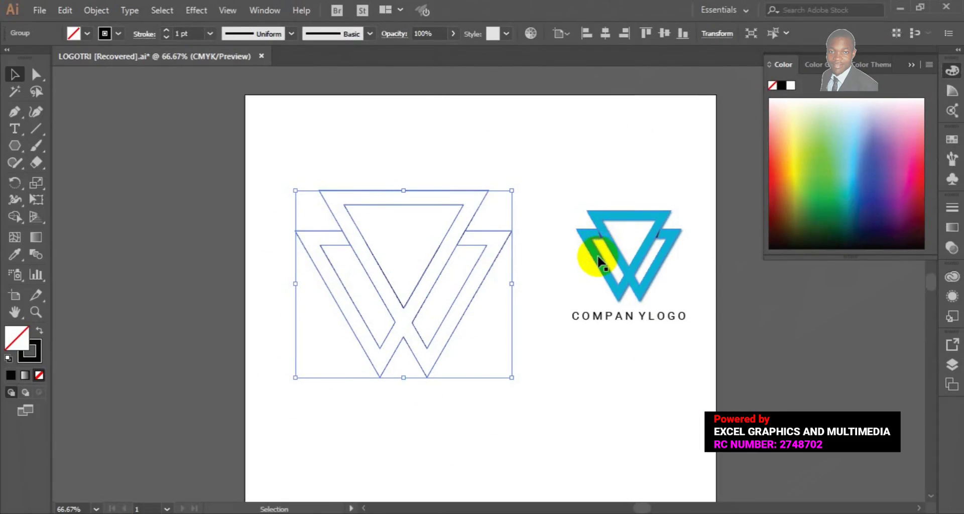
click(599, 262)
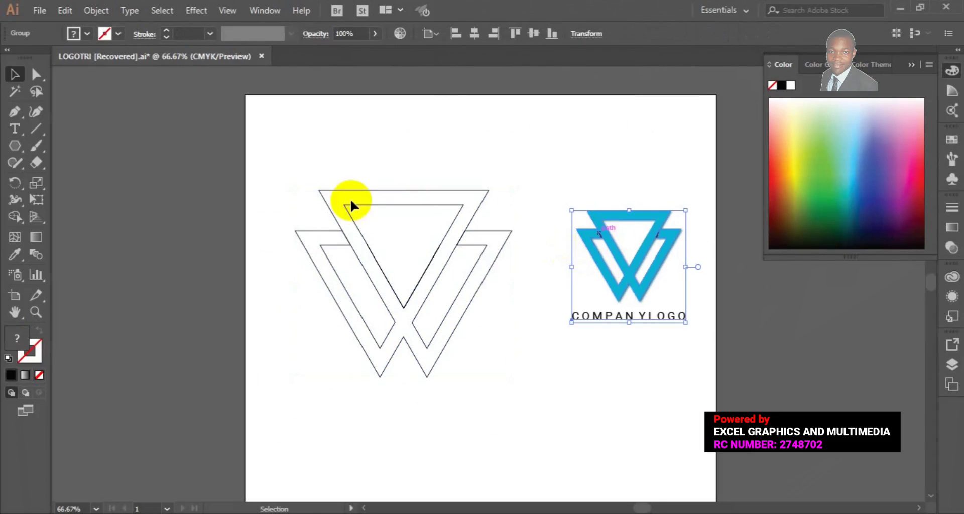
click(354, 241)
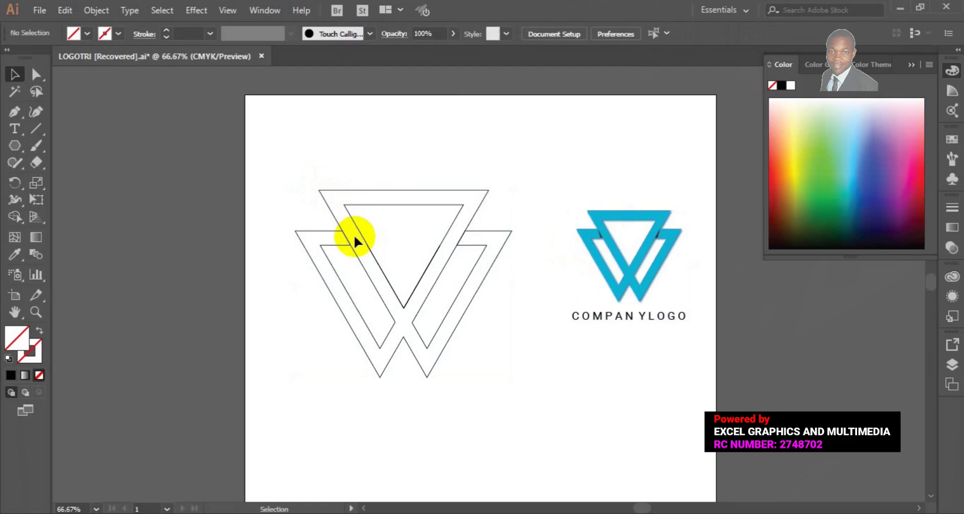
click(354, 241)
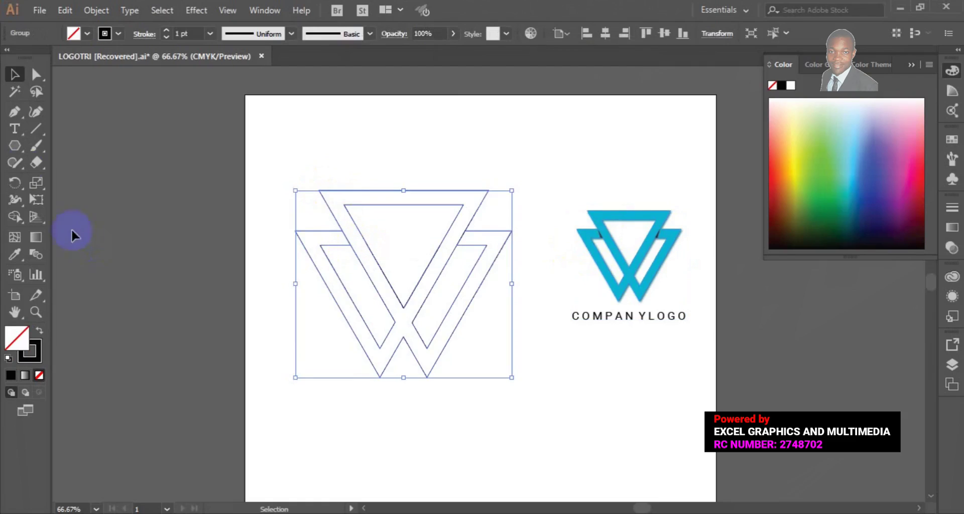
Sample the reference logo's cyan with the Eyedropper into the W and view at 100%.
click(14, 255)
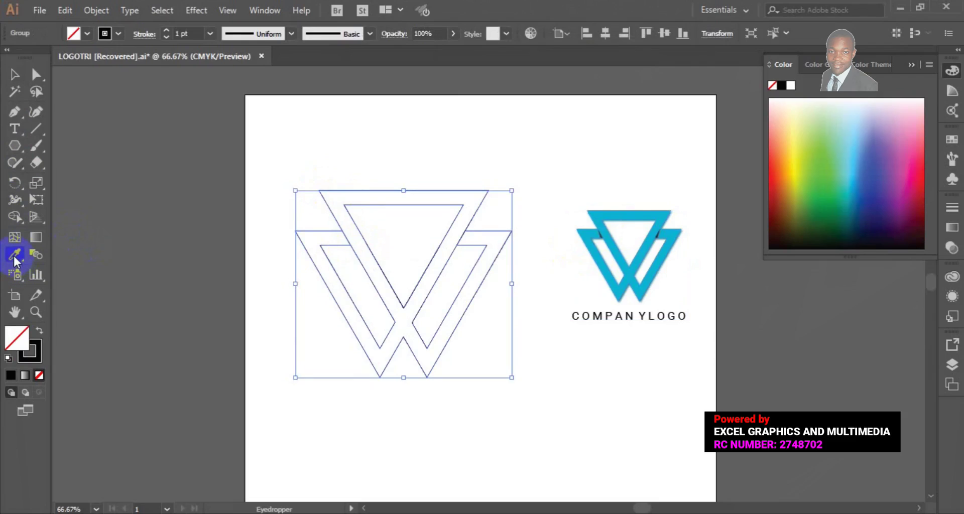
click(590, 231)
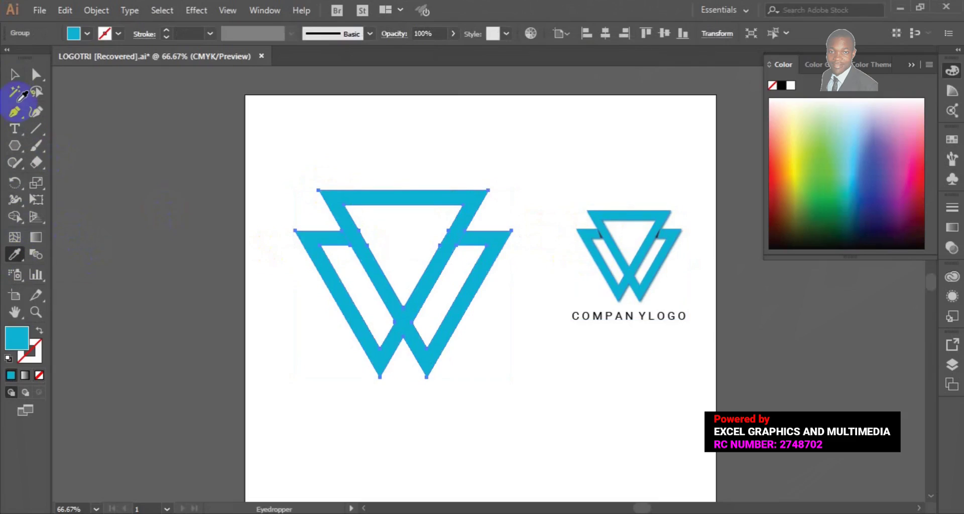
click(15, 74)
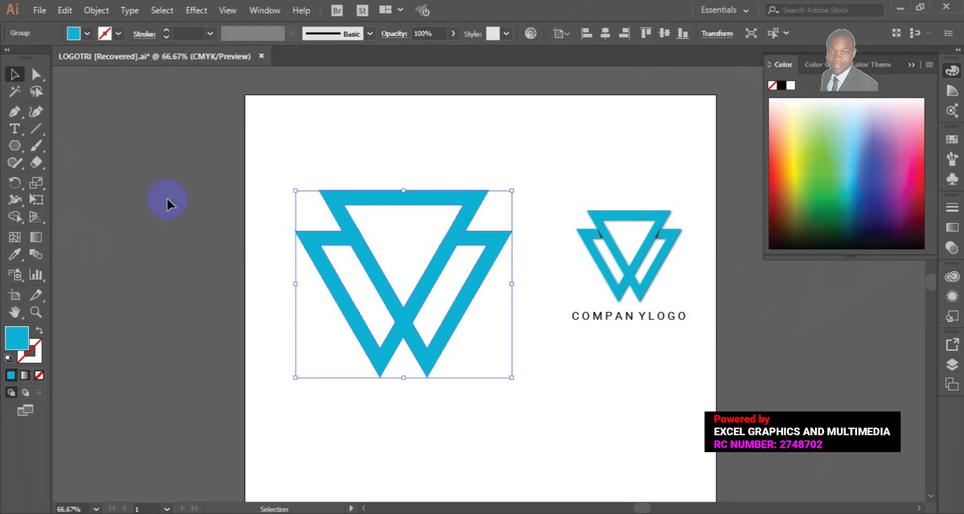
key(ctrl+1)
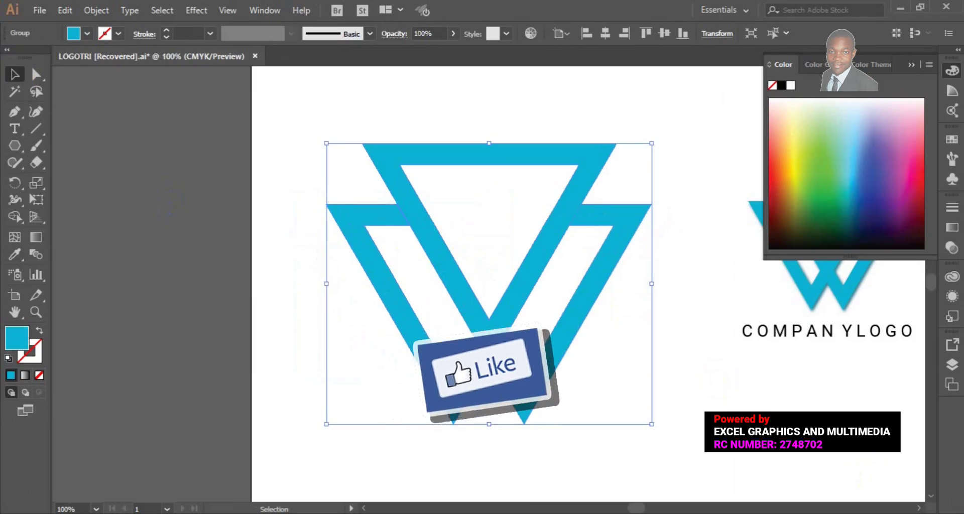
click(919, 508)
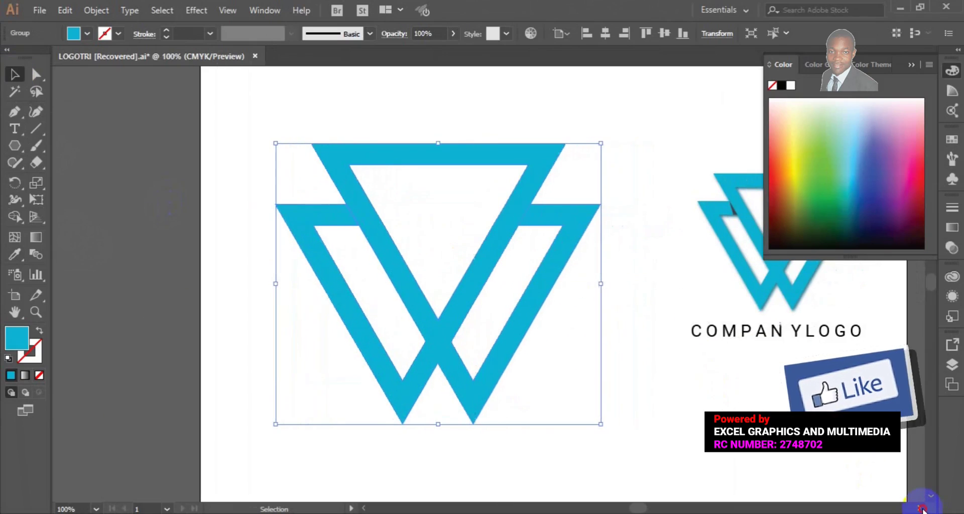
click(923, 508)
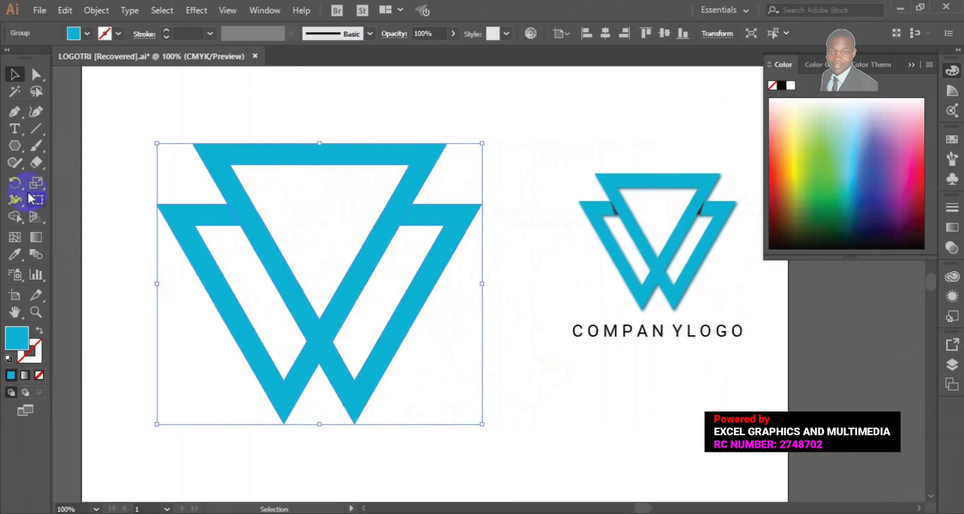
click(14, 111)
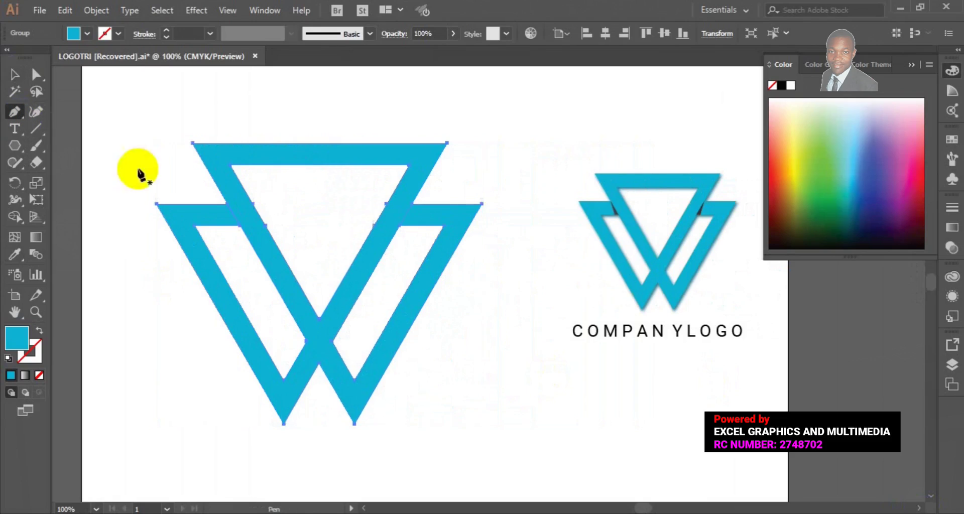
Edit anchors on the left triangle's top edge and big triangle's left arm, undoing the slant.
click(236, 210)
click(229, 204)
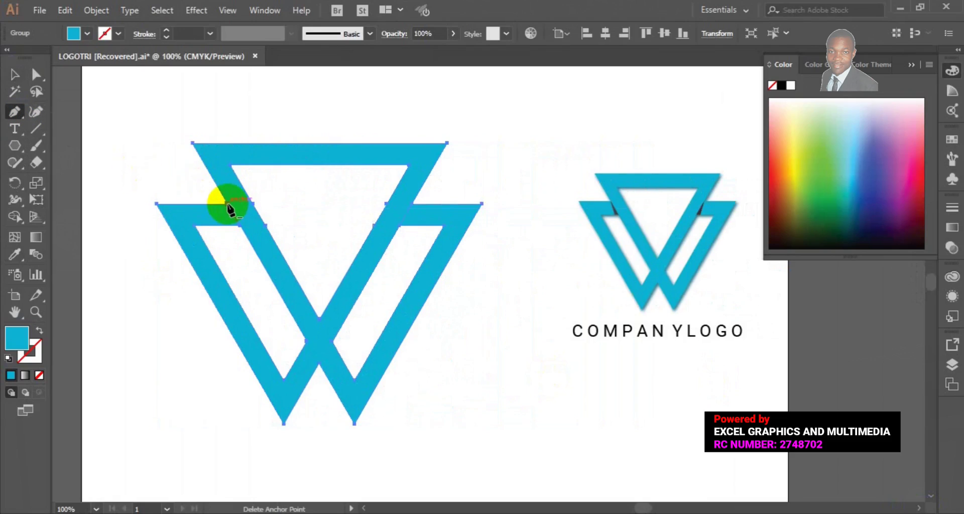
click(237, 222)
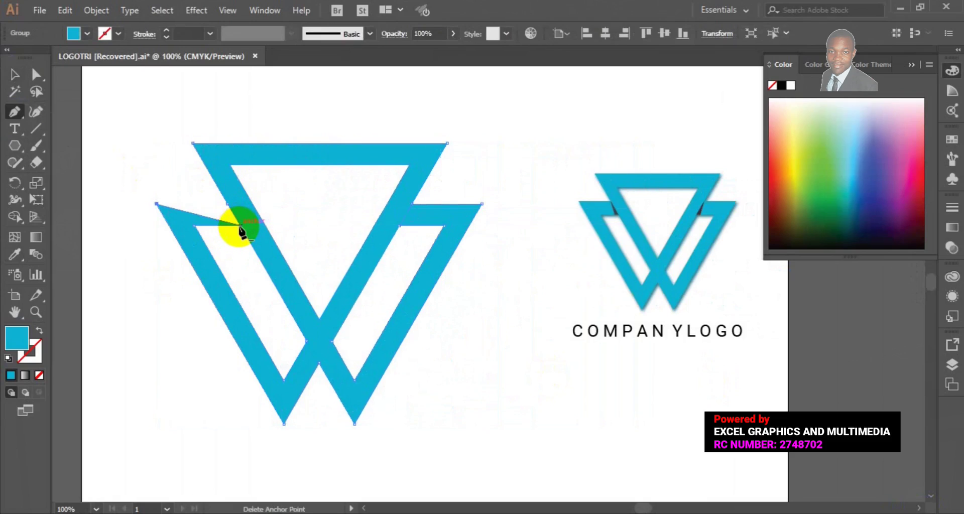
click(239, 222)
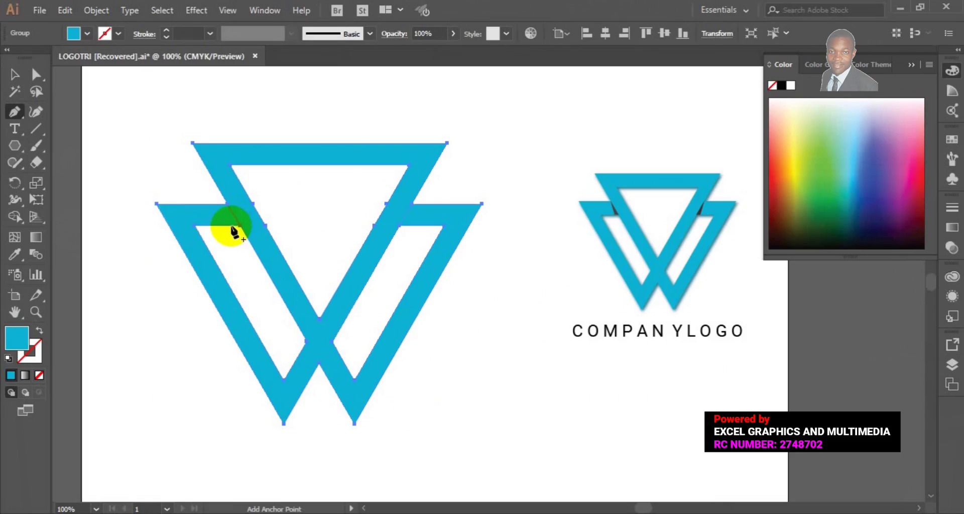
click(240, 226)
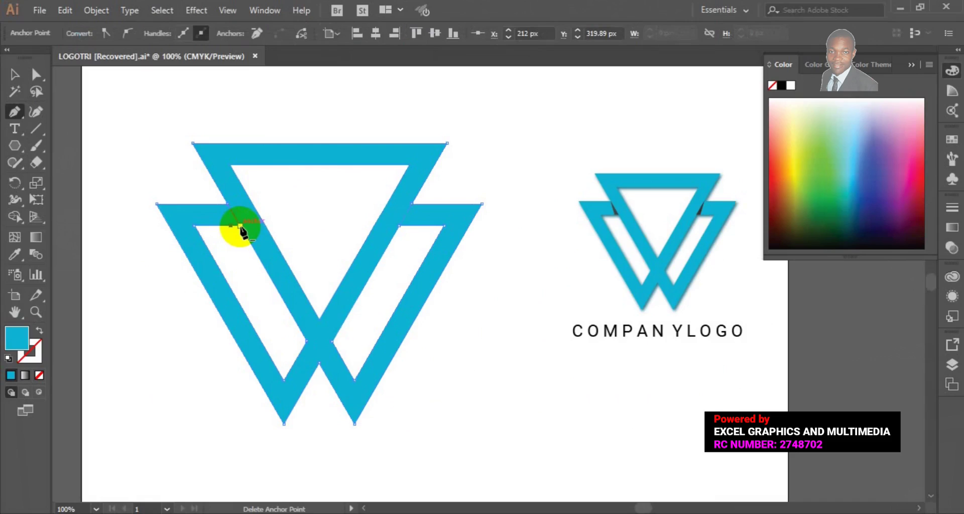
click(226, 204)
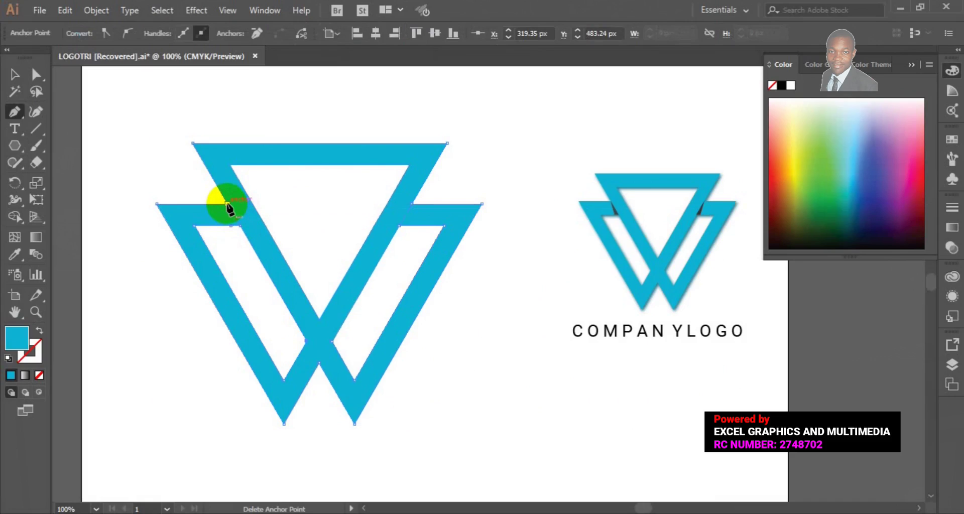
drag(227, 204, 230, 225)
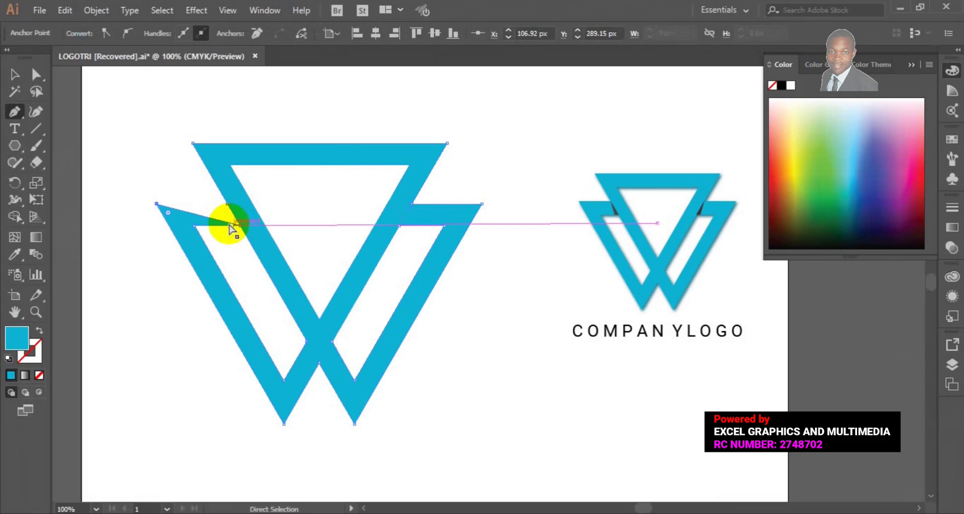
key(ctrl+z)
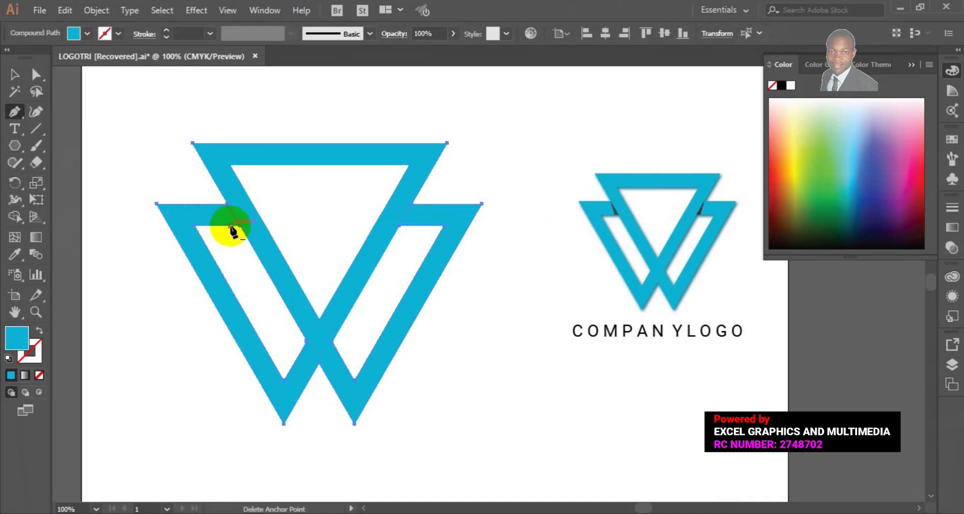
Add anchors on the left top edge and diagonal at the inner corner, then deselect.
click(231, 230)
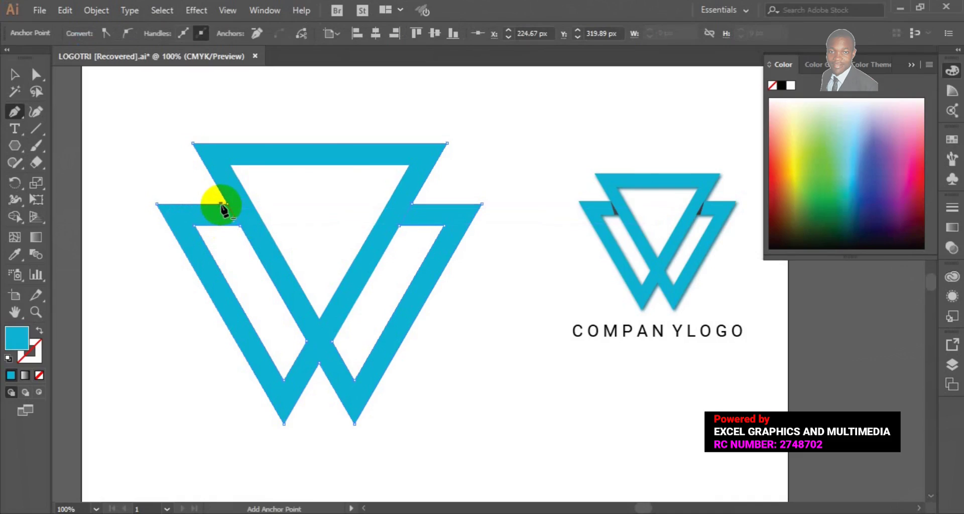
click(221, 205)
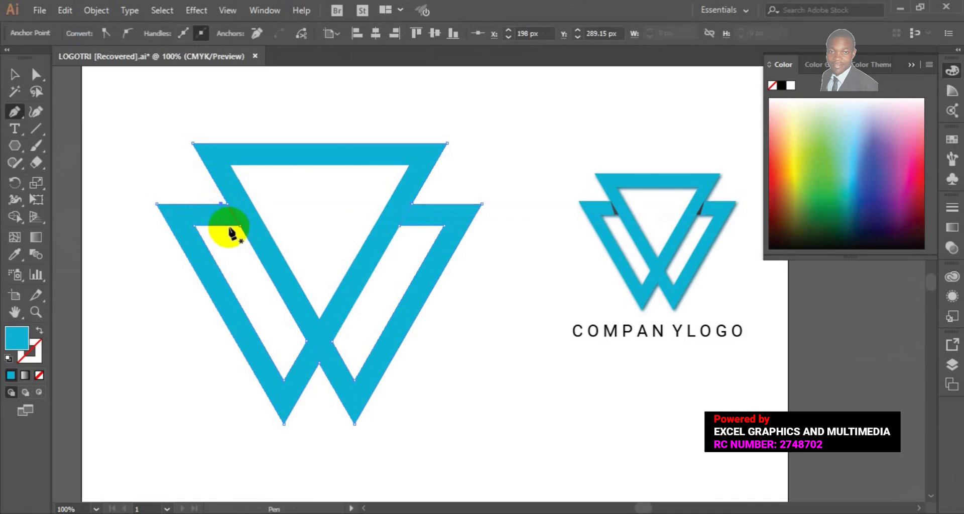
click(231, 226)
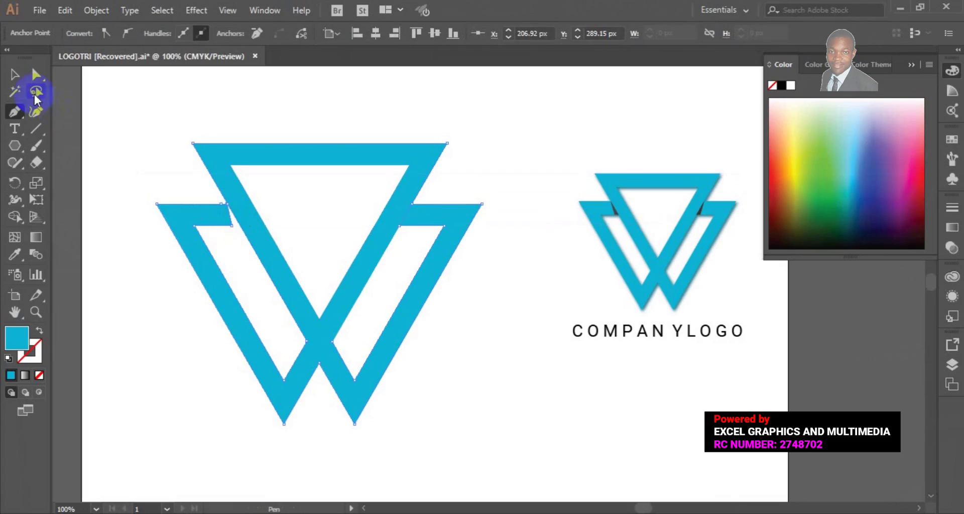
click(15, 75)
click(299, 266)
key(ctrl)
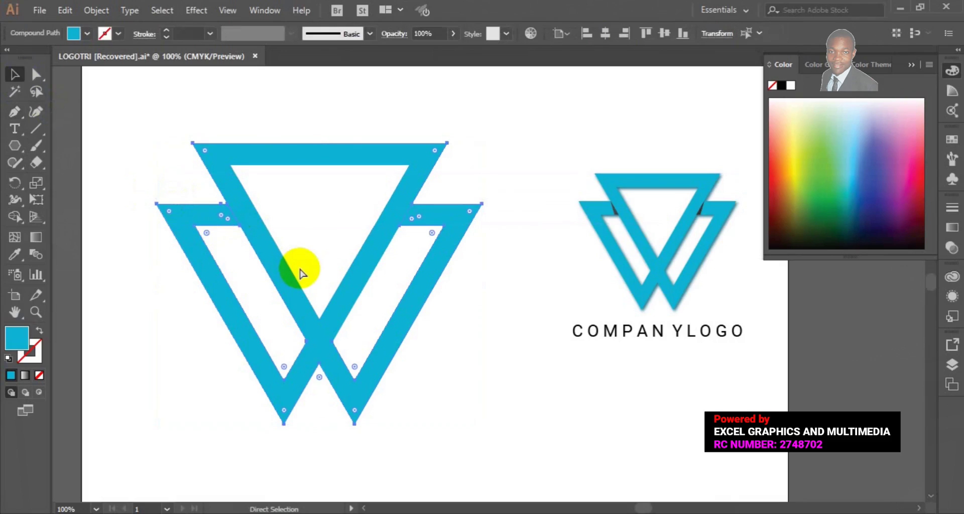
click(106, 155)
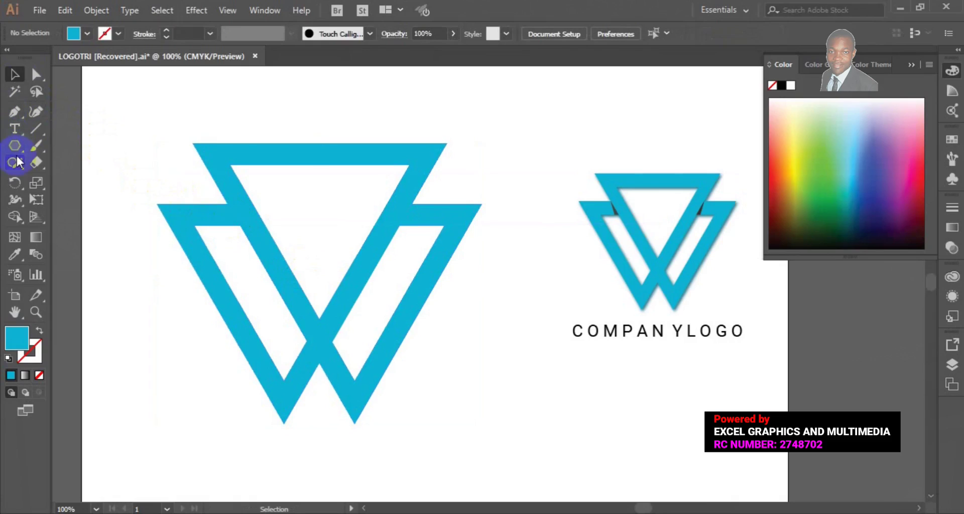
Draw a small closed three-point notch at the left inner corner where the upper triangle crosses the lower one.
click(11, 113)
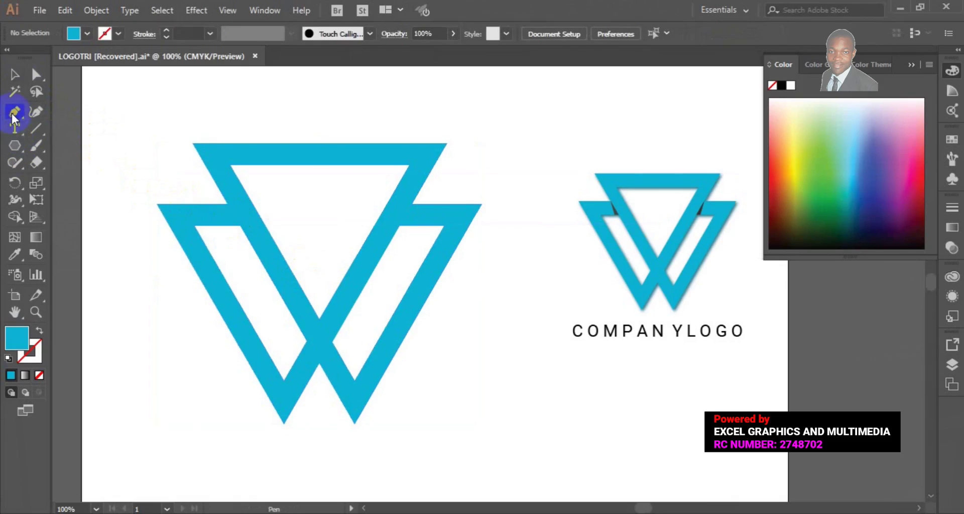
click(228, 204)
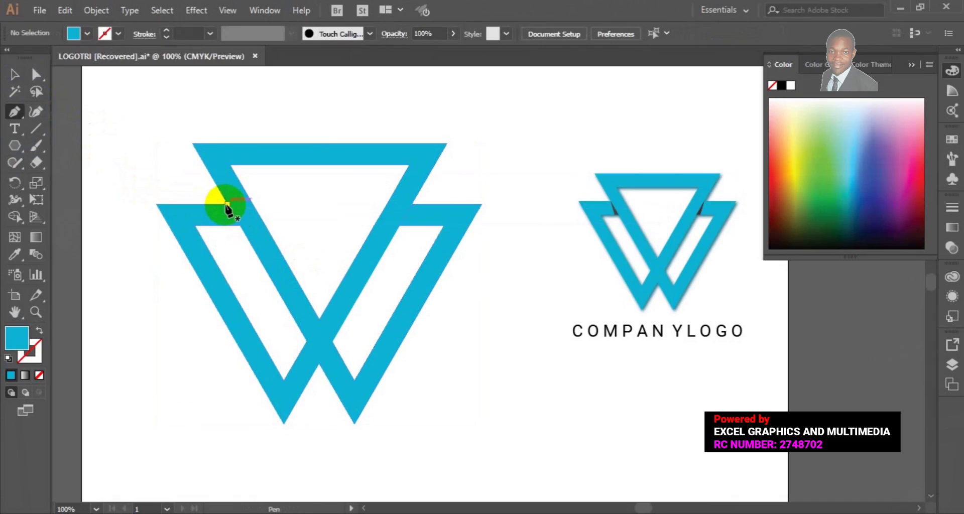
click(240, 226)
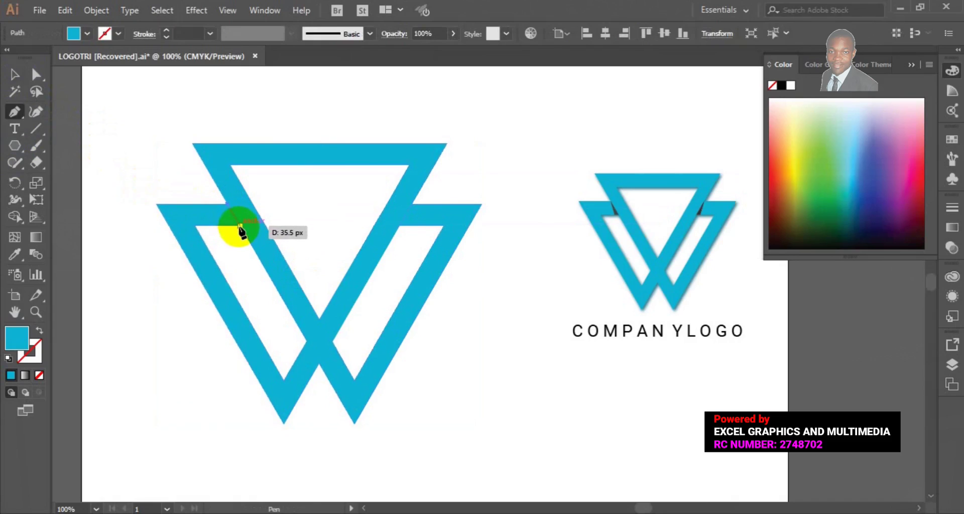
click(240, 228)
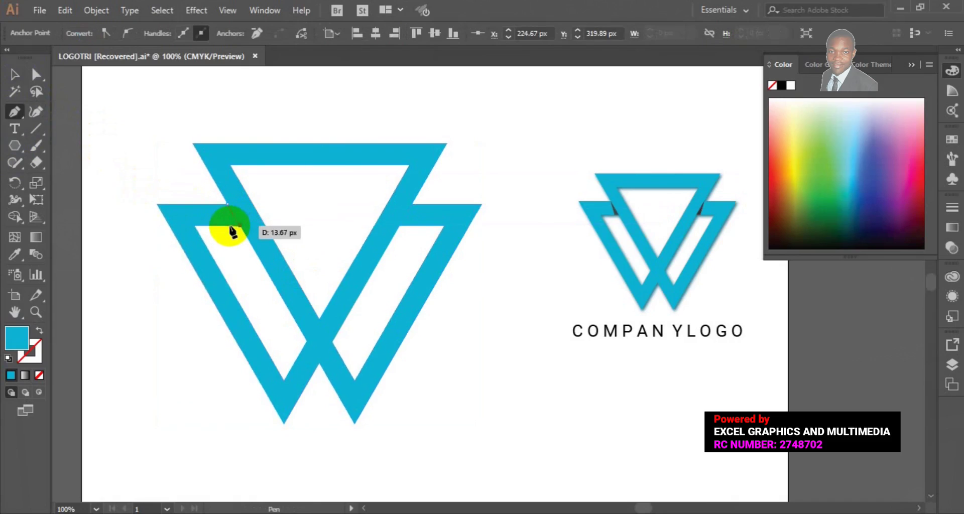
click(231, 217)
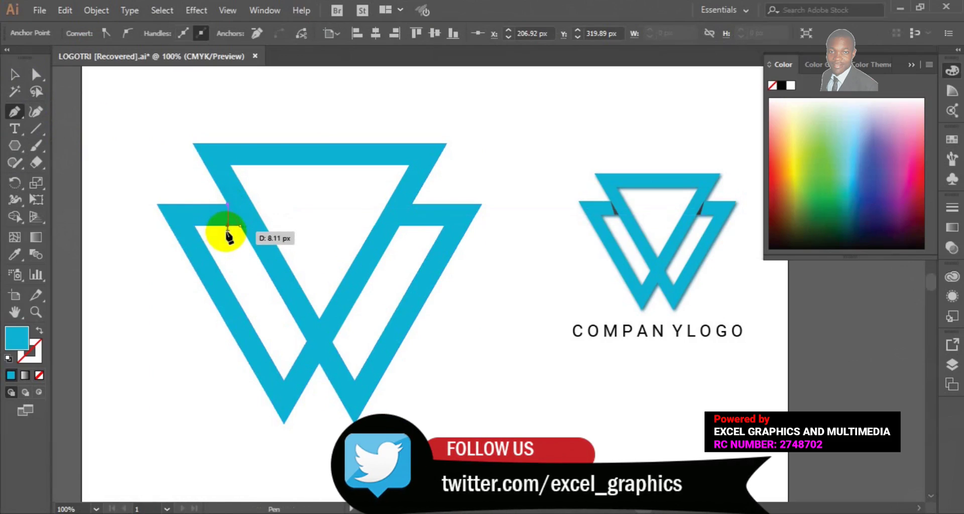
click(225, 234)
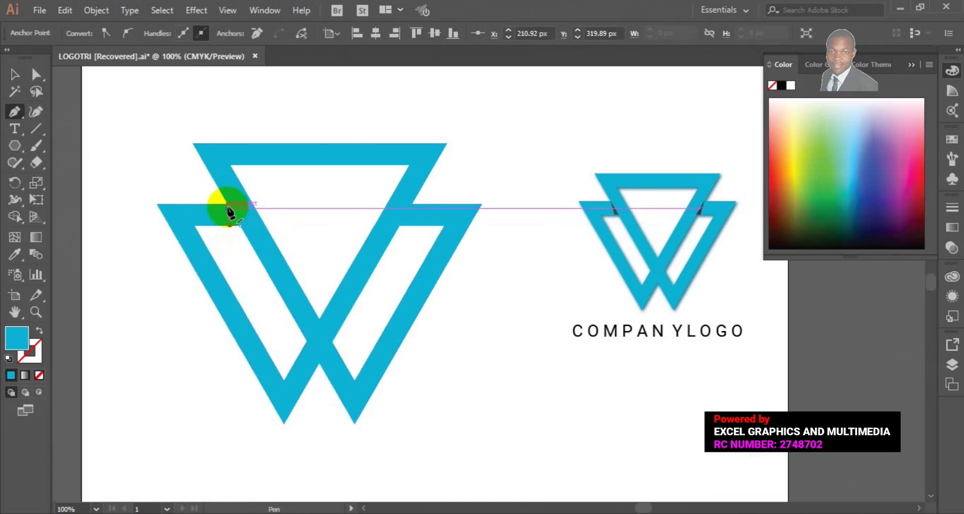
click(227, 204)
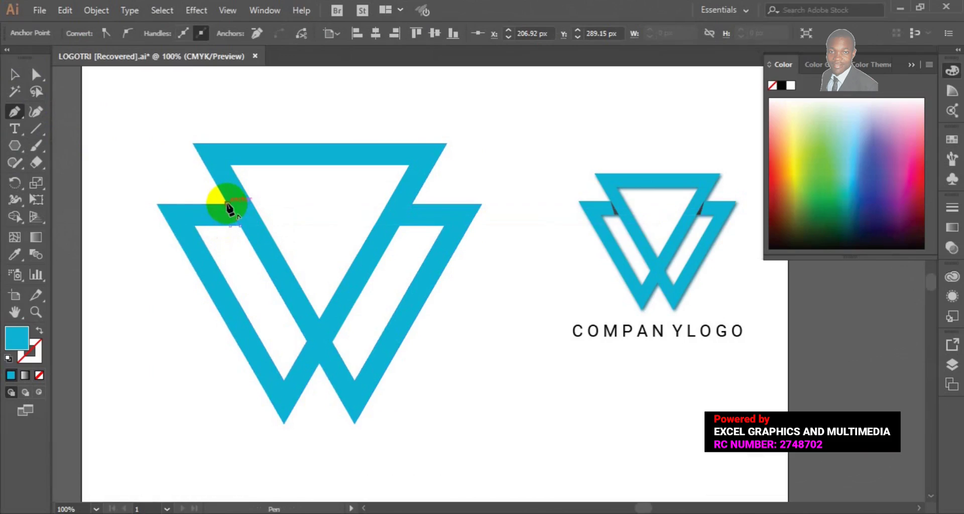
click(229, 226)
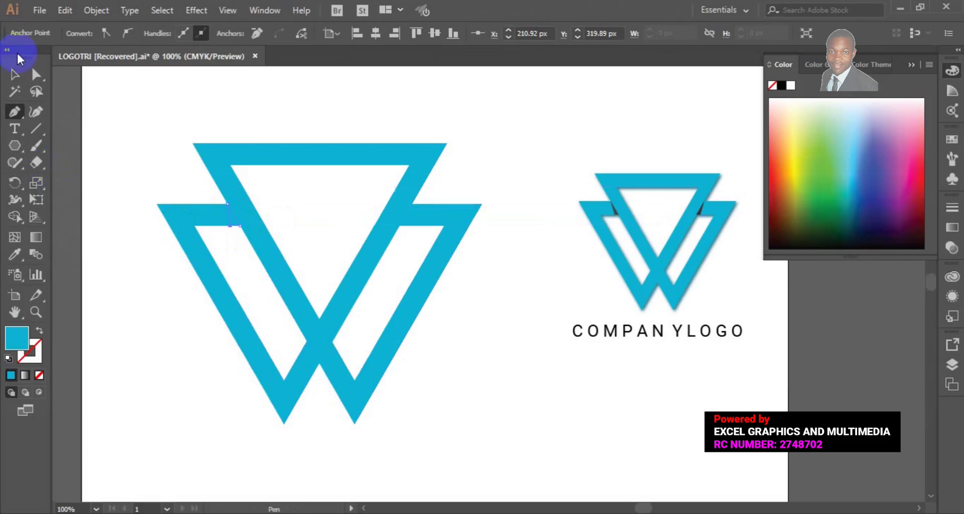
click(13, 74)
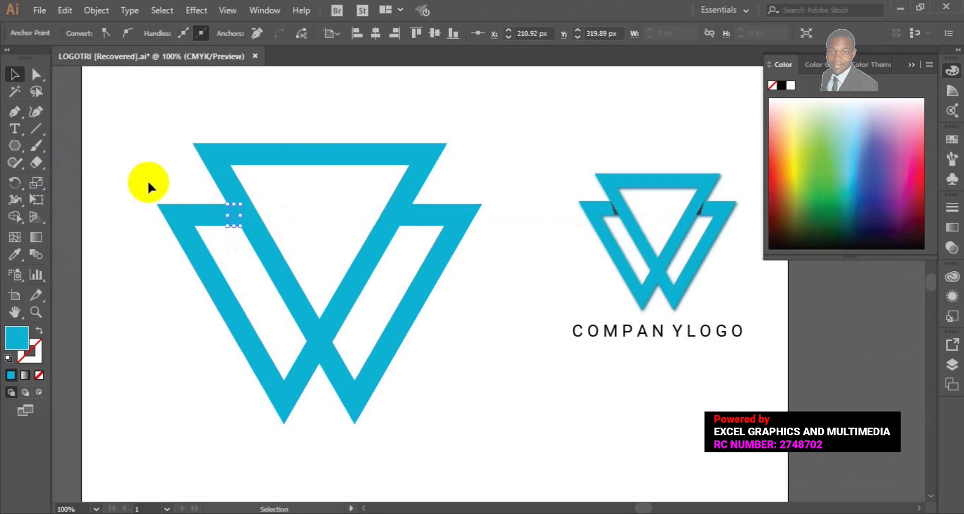
Fill the left notch with the dark shadow colour sampled from the reference logo.
click(15, 255)
click(330, 188)
click(619, 208)
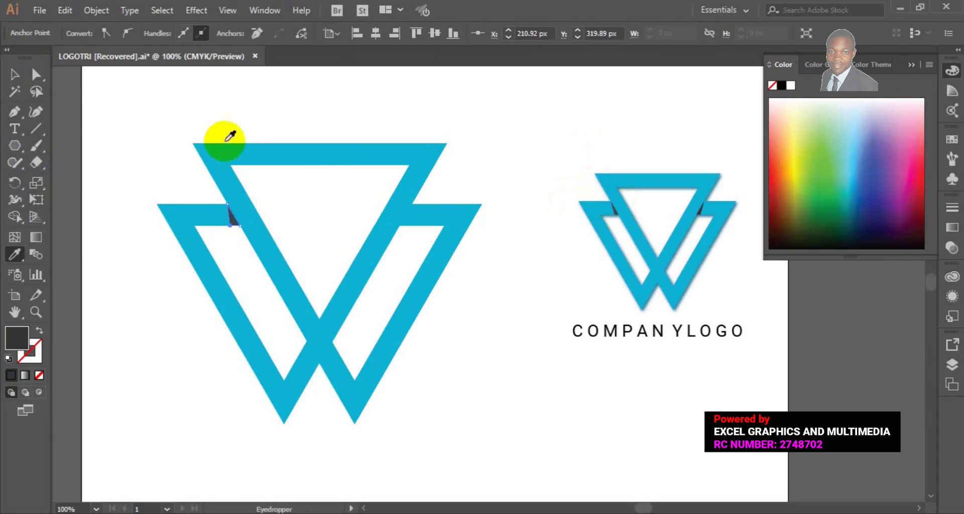
click(15, 76)
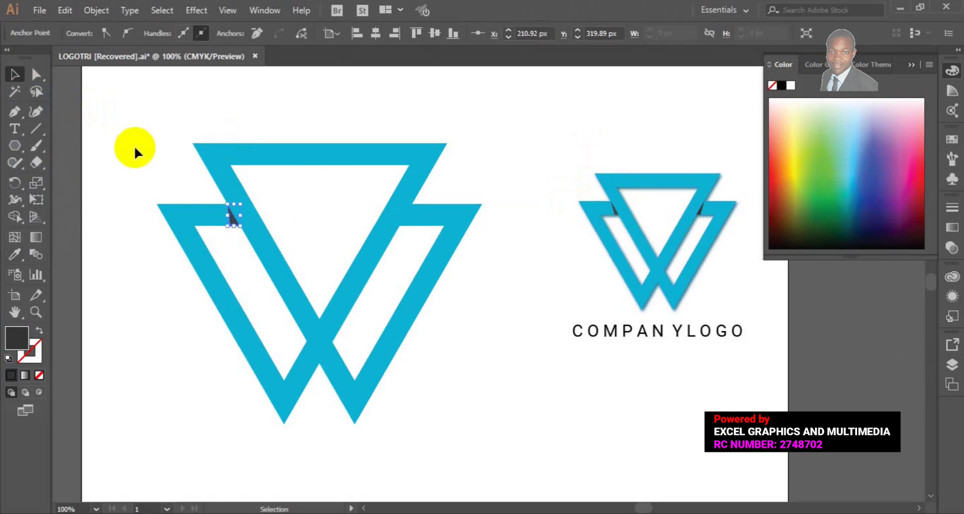
click(63, 10)
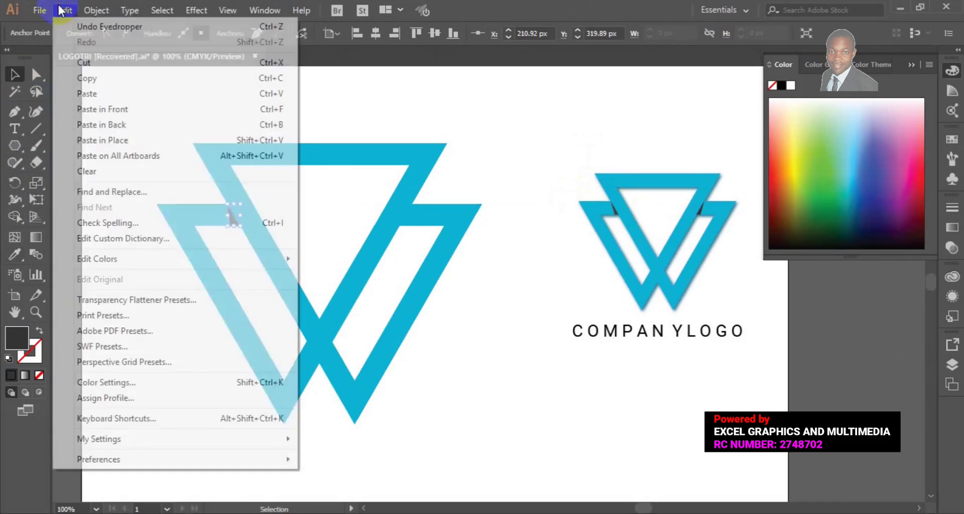
Copy the dark notch, paste it in front, and drag the copy to the W's right inner corner.
click(98, 82)
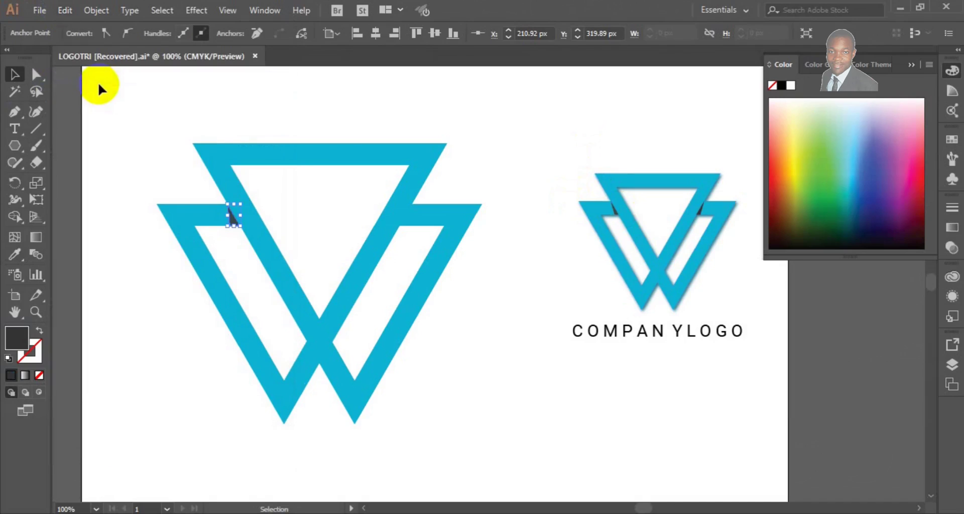
click(61, 11)
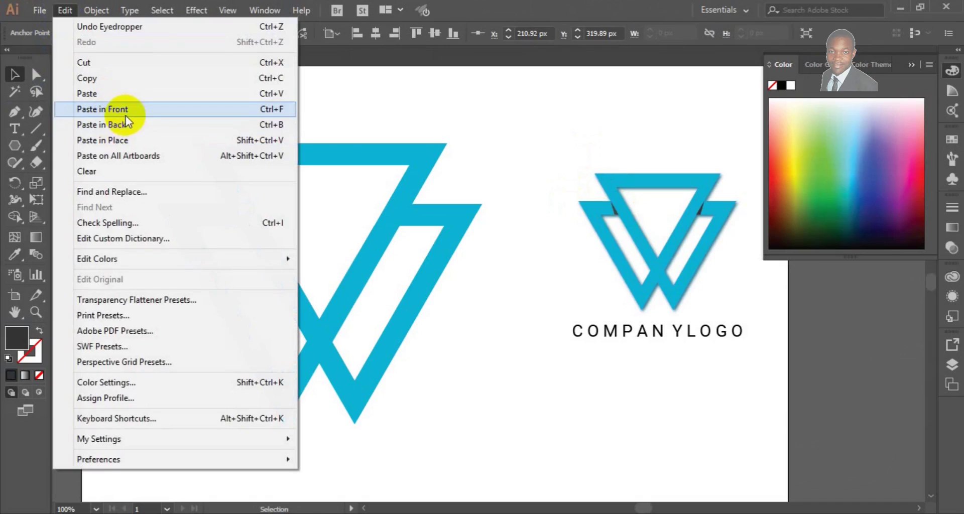
click(125, 109)
click(232, 215)
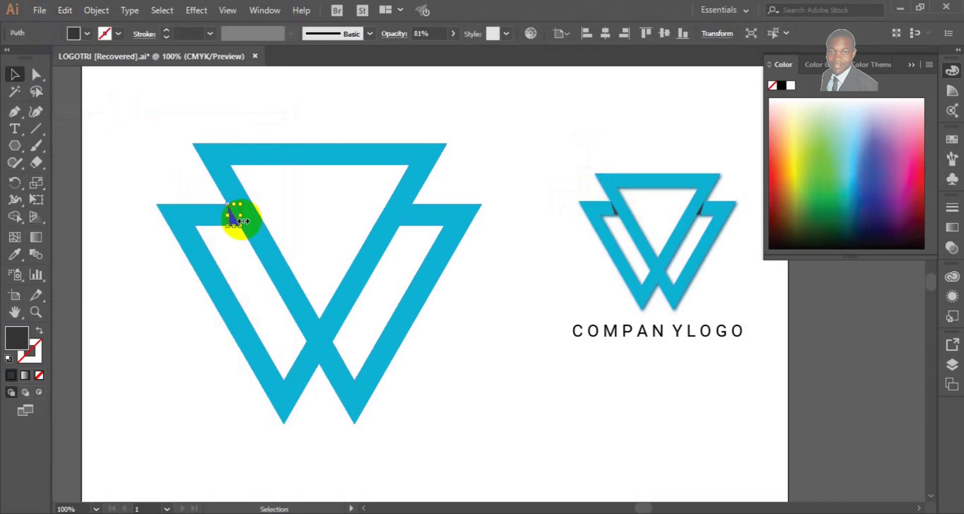
drag(233, 215, 418, 217)
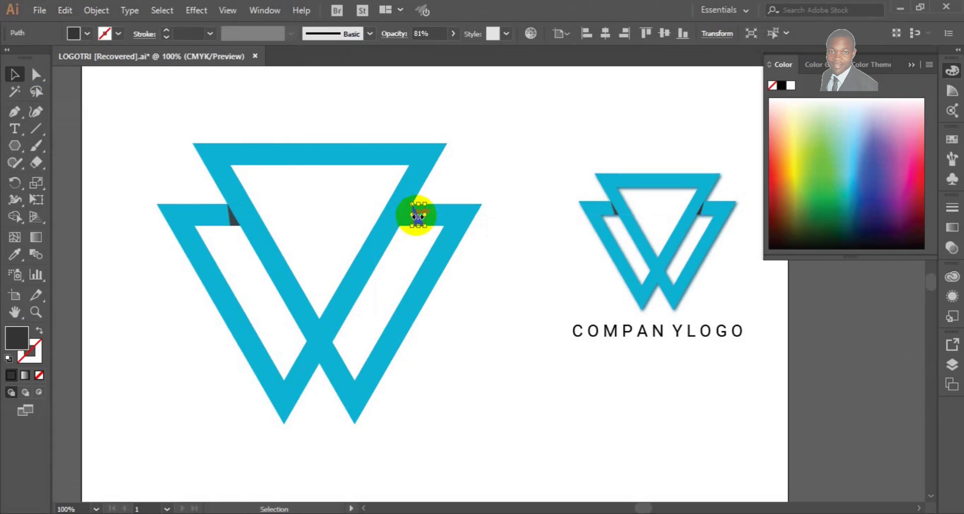
Bring up the Reflect dialog for the copied notch through its Transform context menu.
right_click(417, 217)
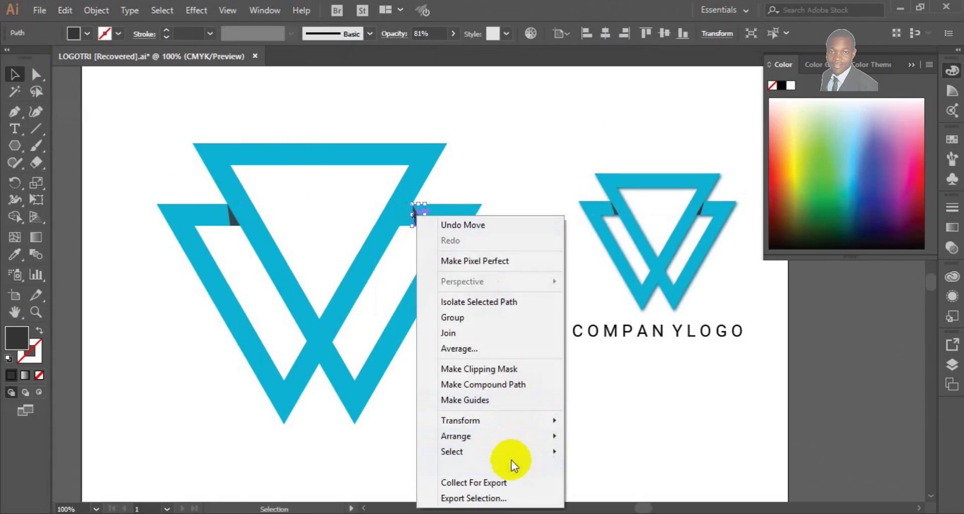
mouse_move(506, 424)
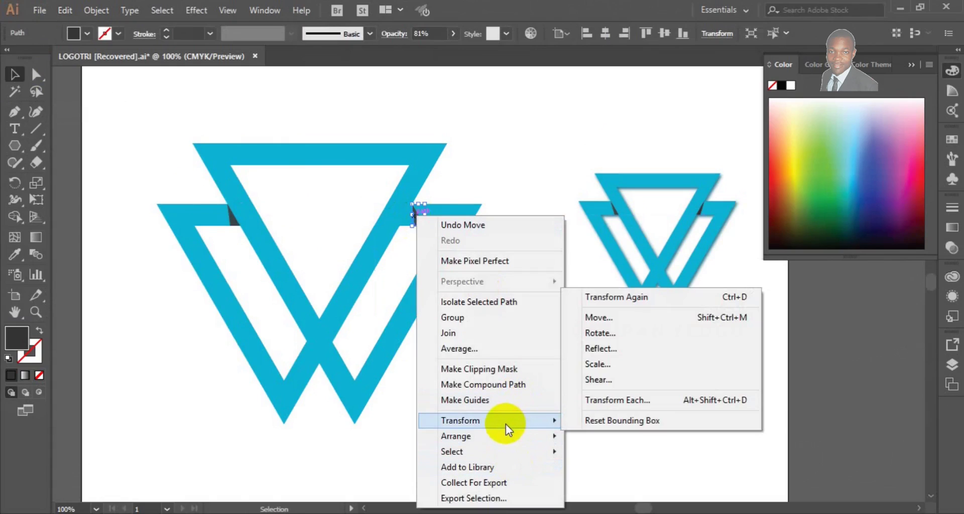
click(635, 353)
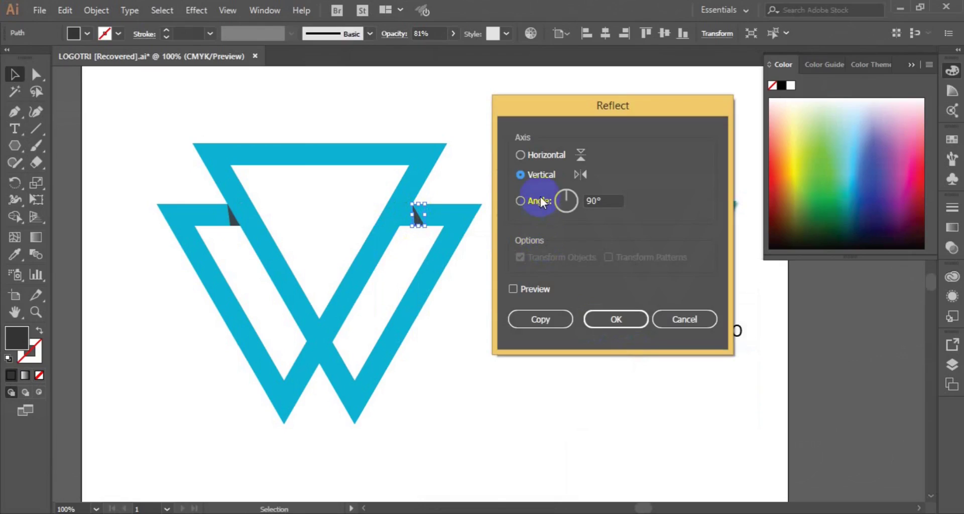
Mirror the copied notch across the vertical axis and nudge it left into the right corner.
click(520, 155)
click(517, 286)
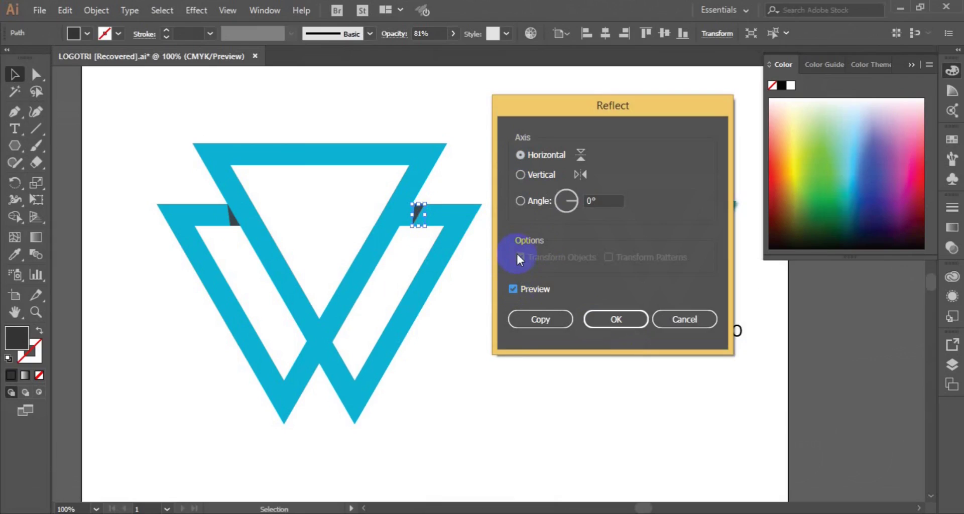
click(521, 175)
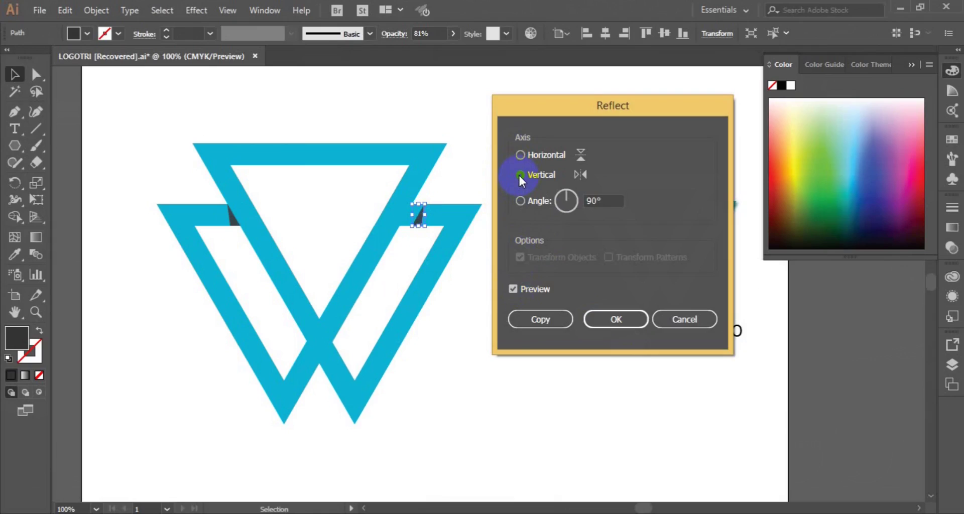
click(617, 318)
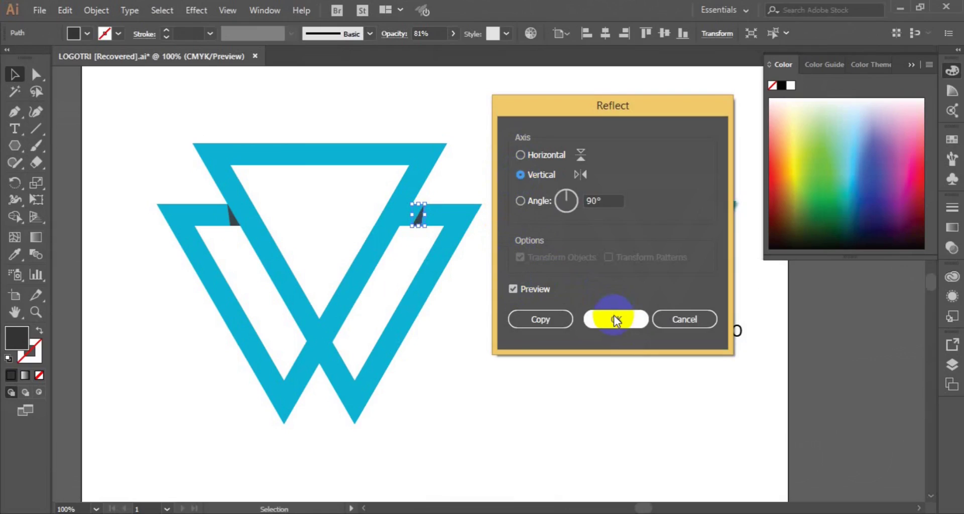
key(Left)
key(Left)
key(Left)
key(Left)
key(Left)
key(Left)
key(Left)
key(Left)
key(Left)
key(Left)
key(Left)
key(Left)
key(Left)
key(Left)
key(Left)
key(Left)
key(Left)
key(Left)
key(Left)
key(Left)
key(Left)
key(Left)
key(Left)
key(Left)
key(Left)
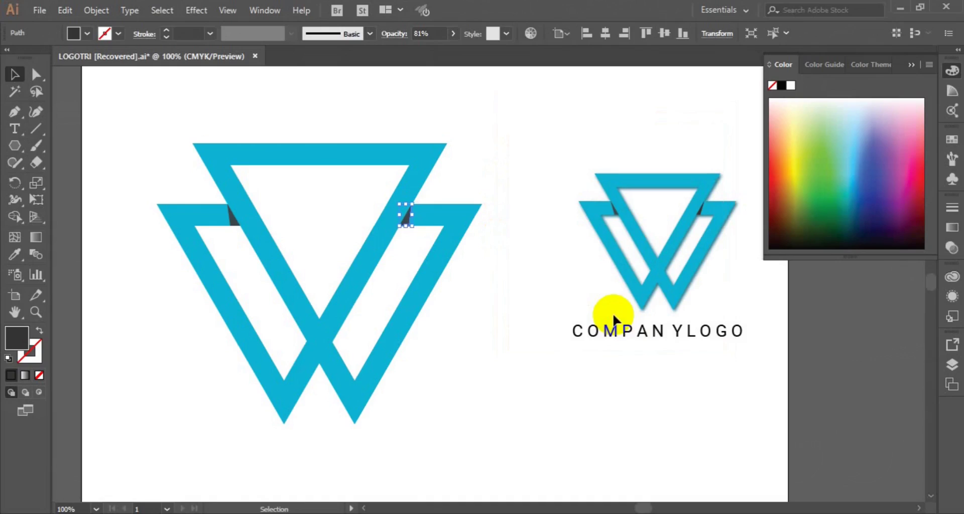
Nudge the right notch a bit further left, then select both dark notches and the W triangles.
key(Left)
key(Left)
click(551, 333)
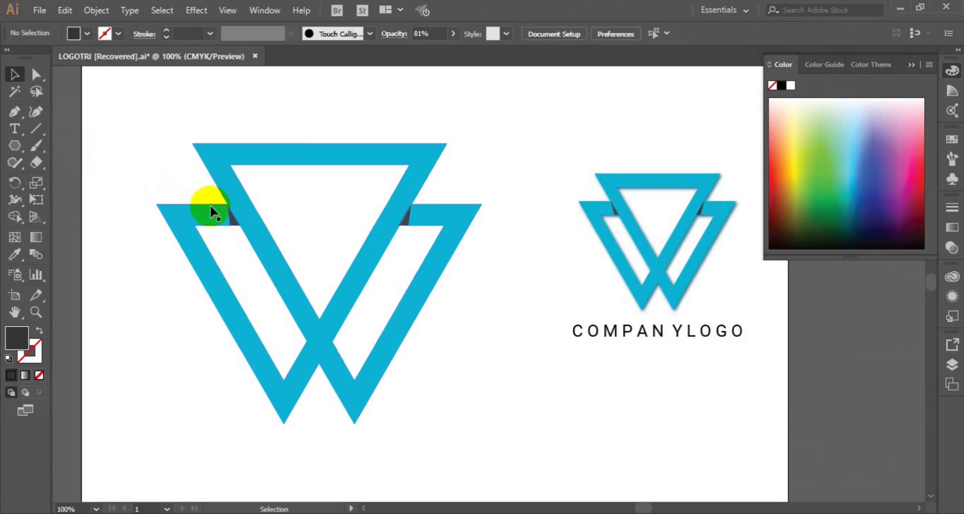
click(235, 228)
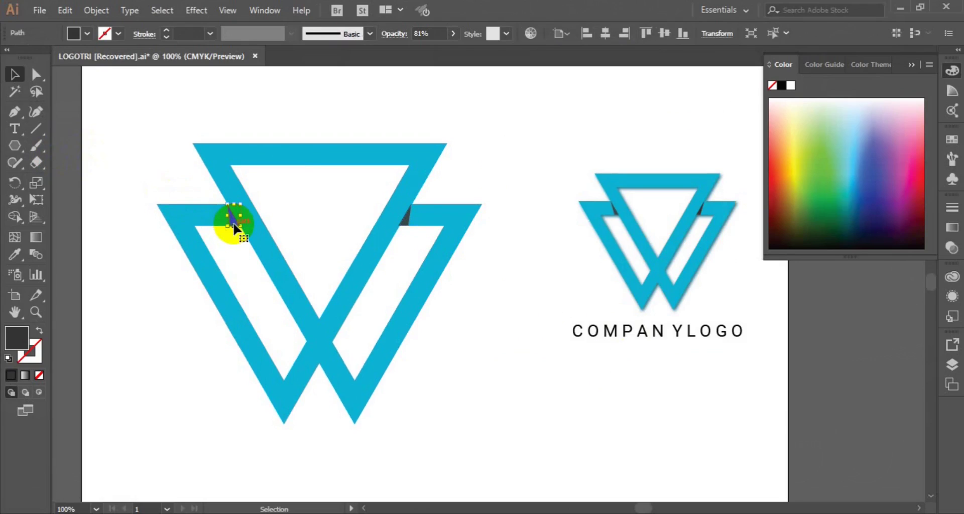
shift+click(407, 221)
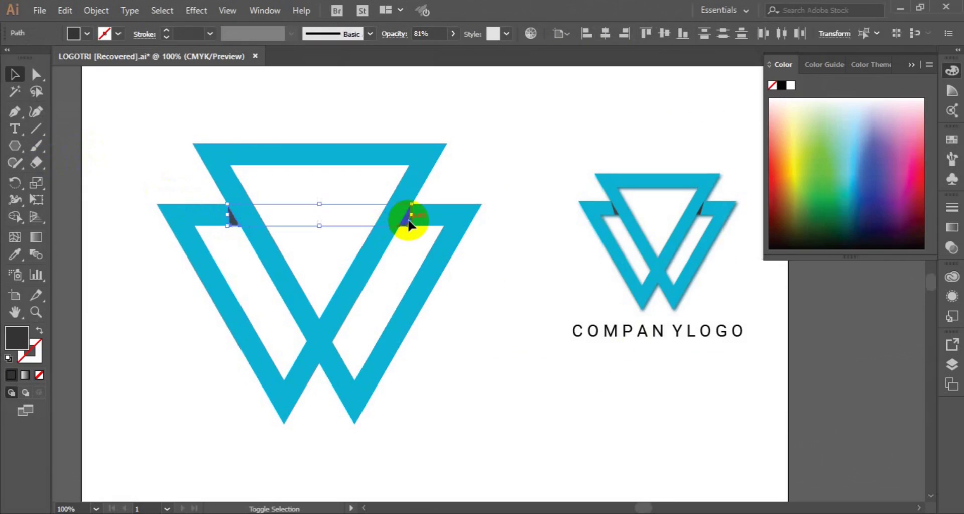
shift+click(412, 171)
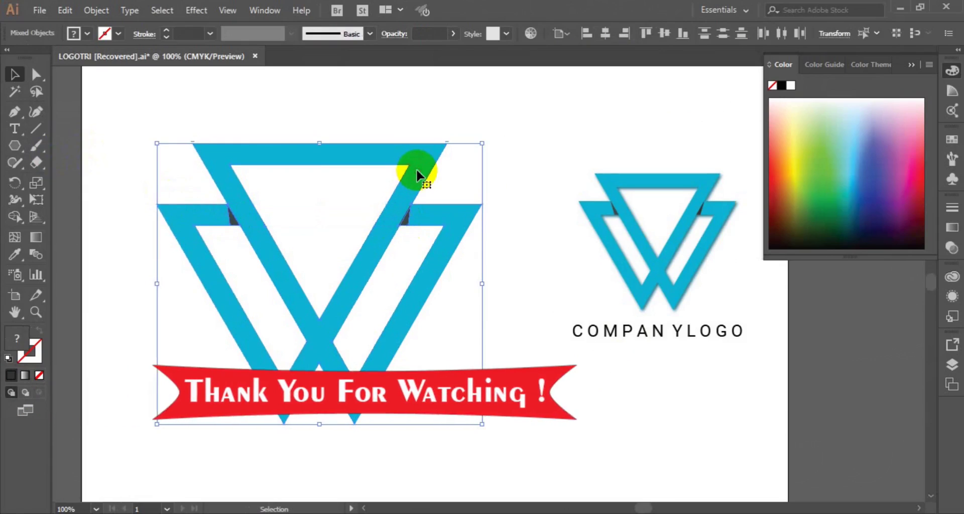
Group the triangles and notches, then scale the group down to about the reference logo's size.
click(96, 10)
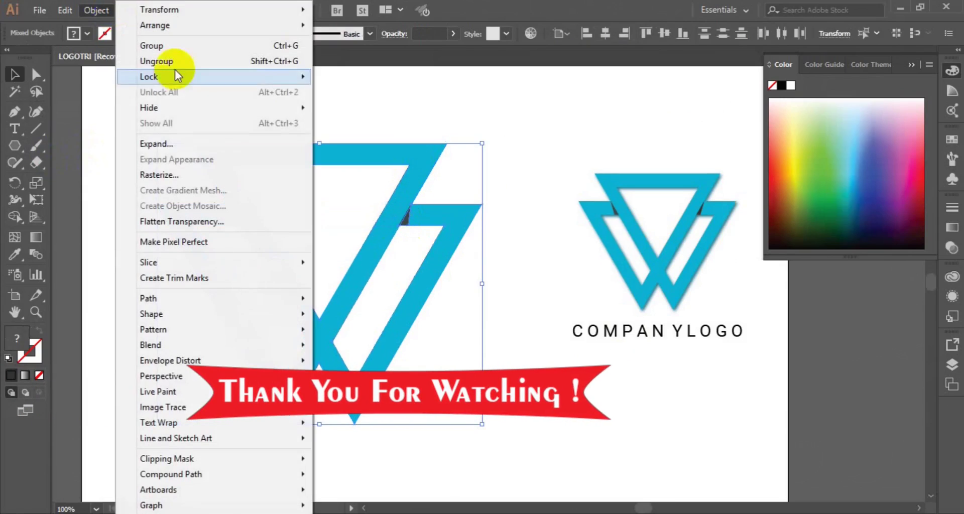
click(213, 53)
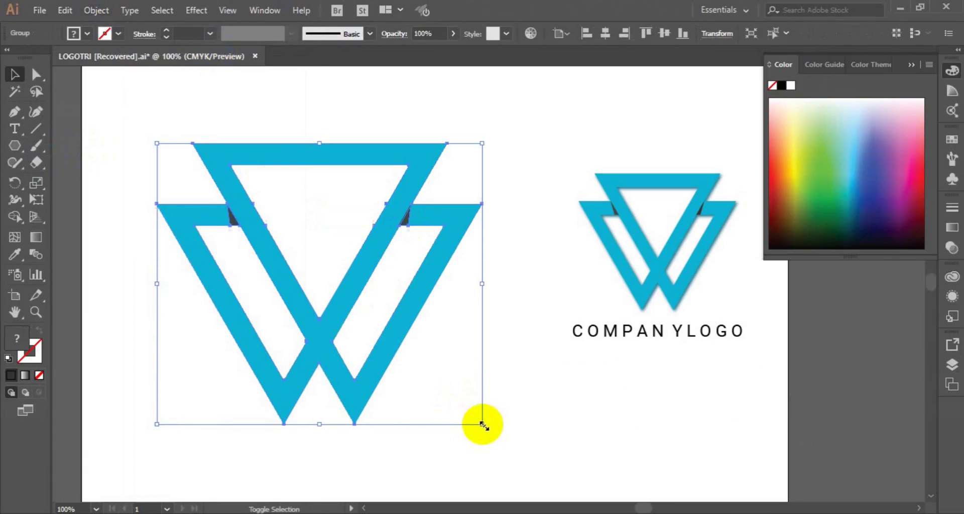
drag(482, 425, 411, 367)
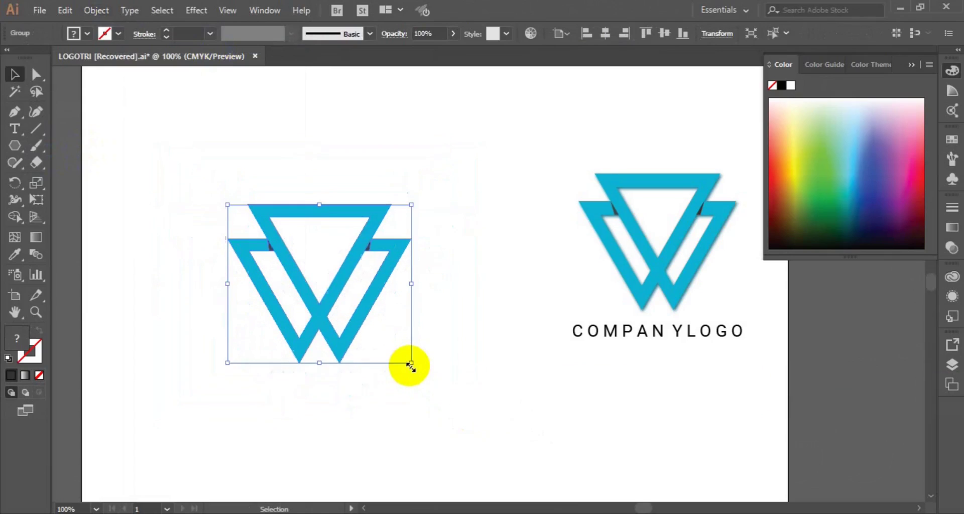